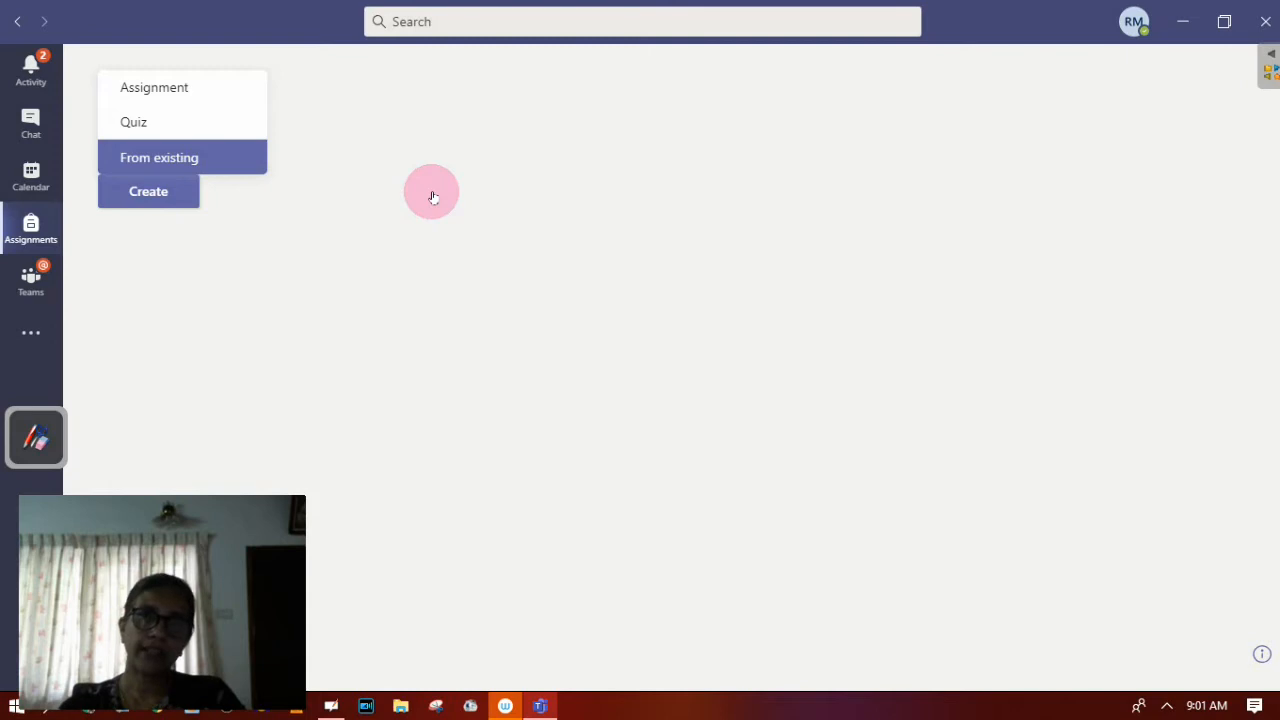
Step: Start a quiz assignment for class VI B and create a new quiz for it in Microsoft Forms
key("Up")
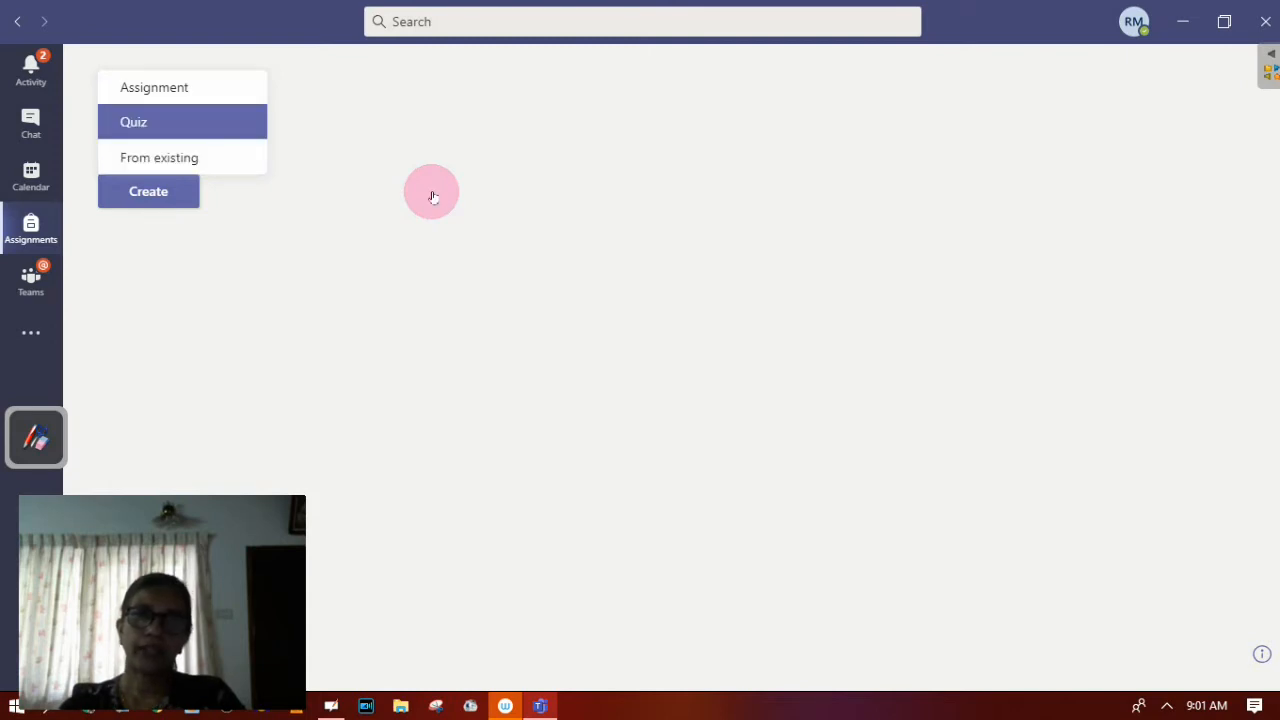
key("Return")
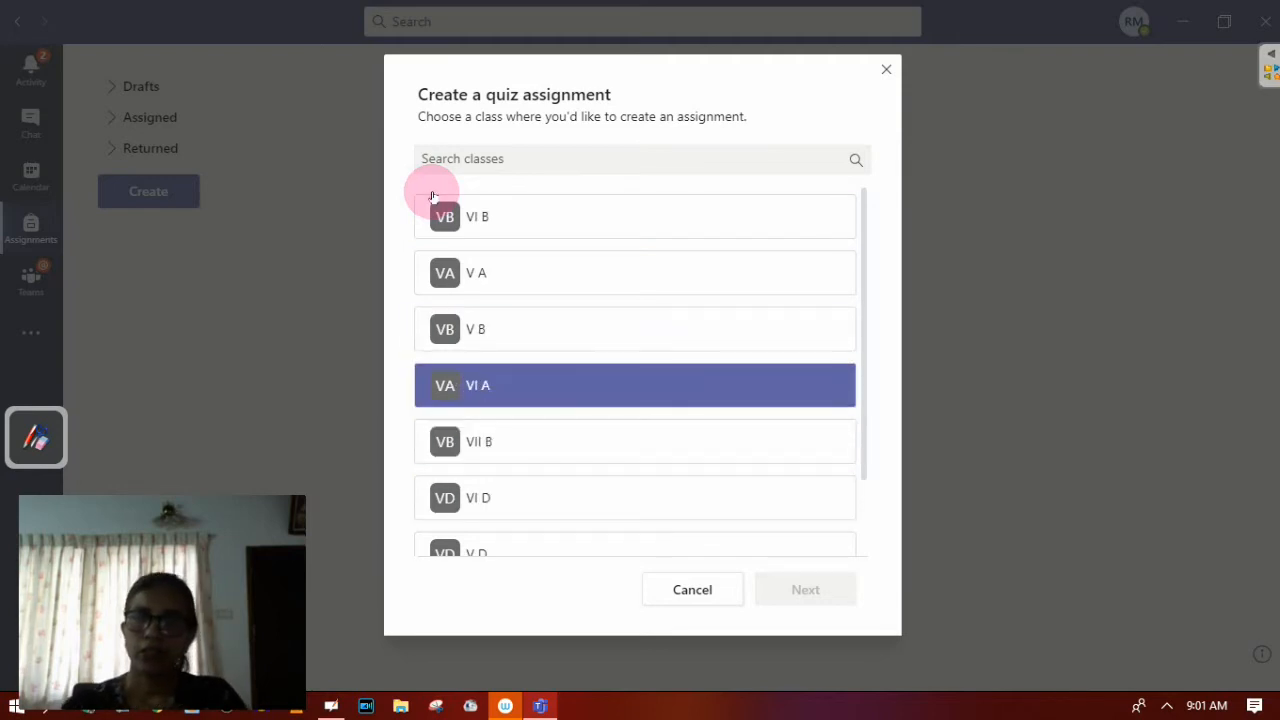
left_click(433, 200)
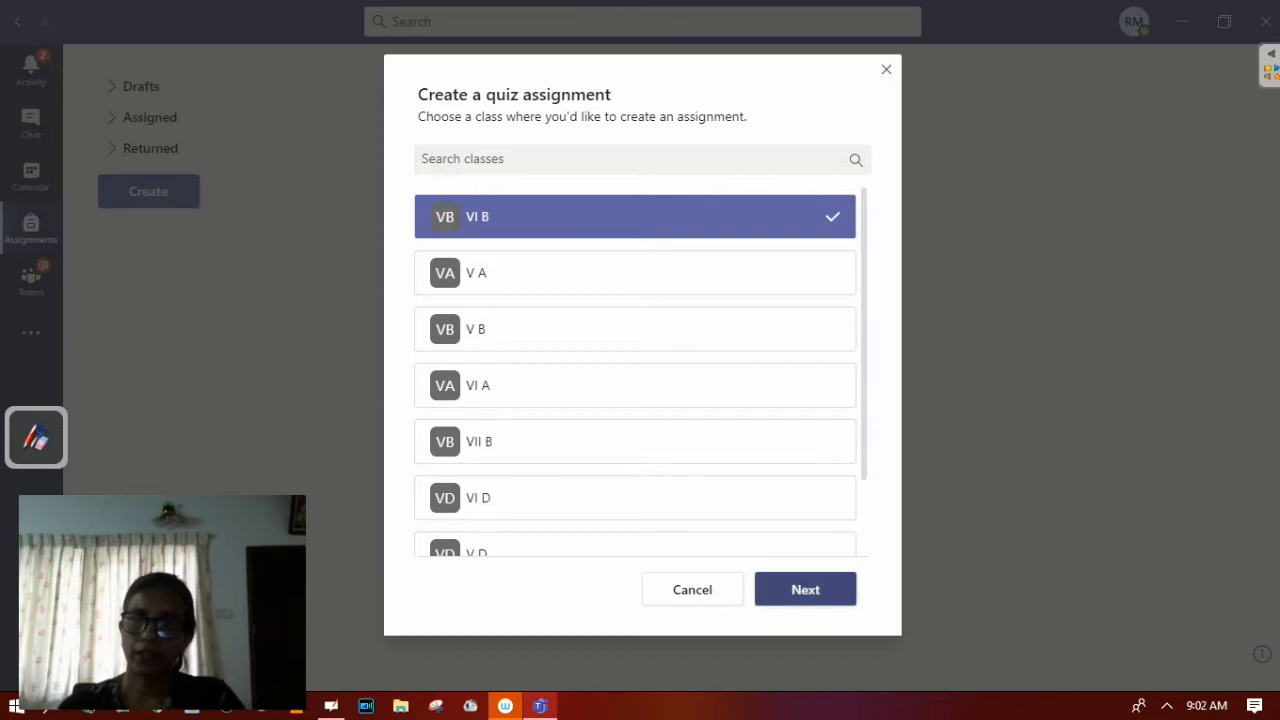
left_click(805, 589)
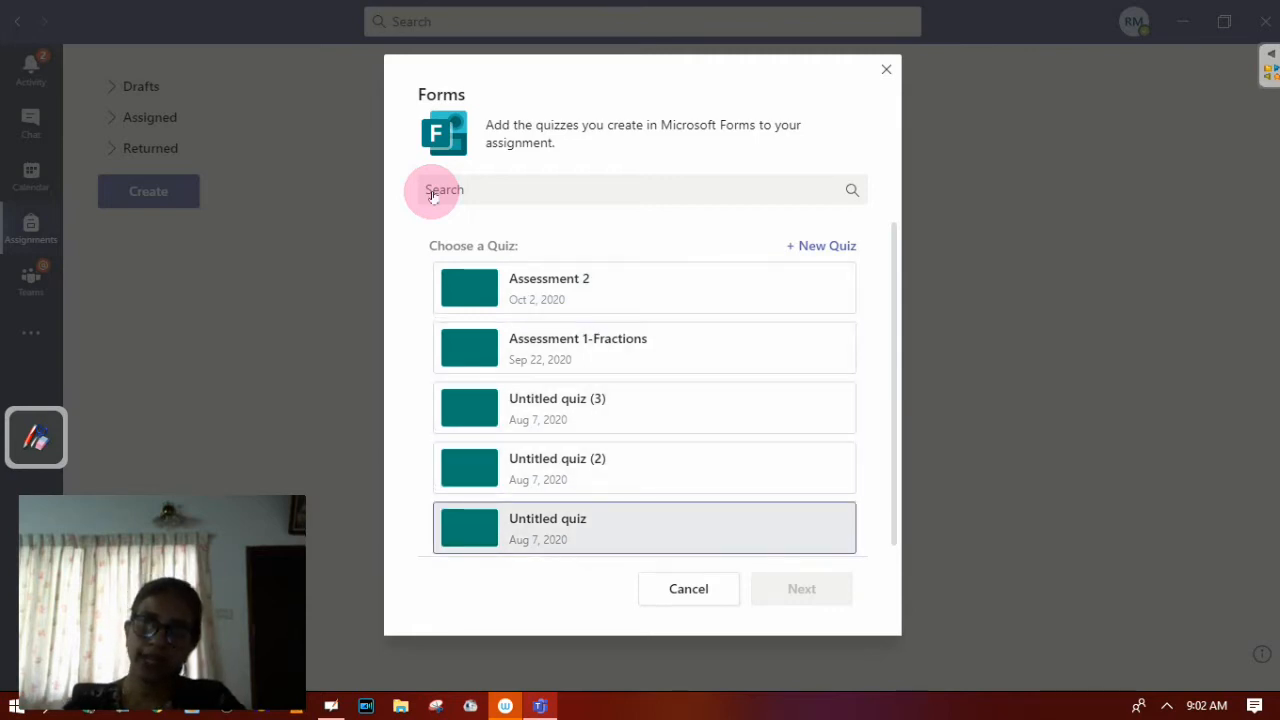
left_click(818, 246)
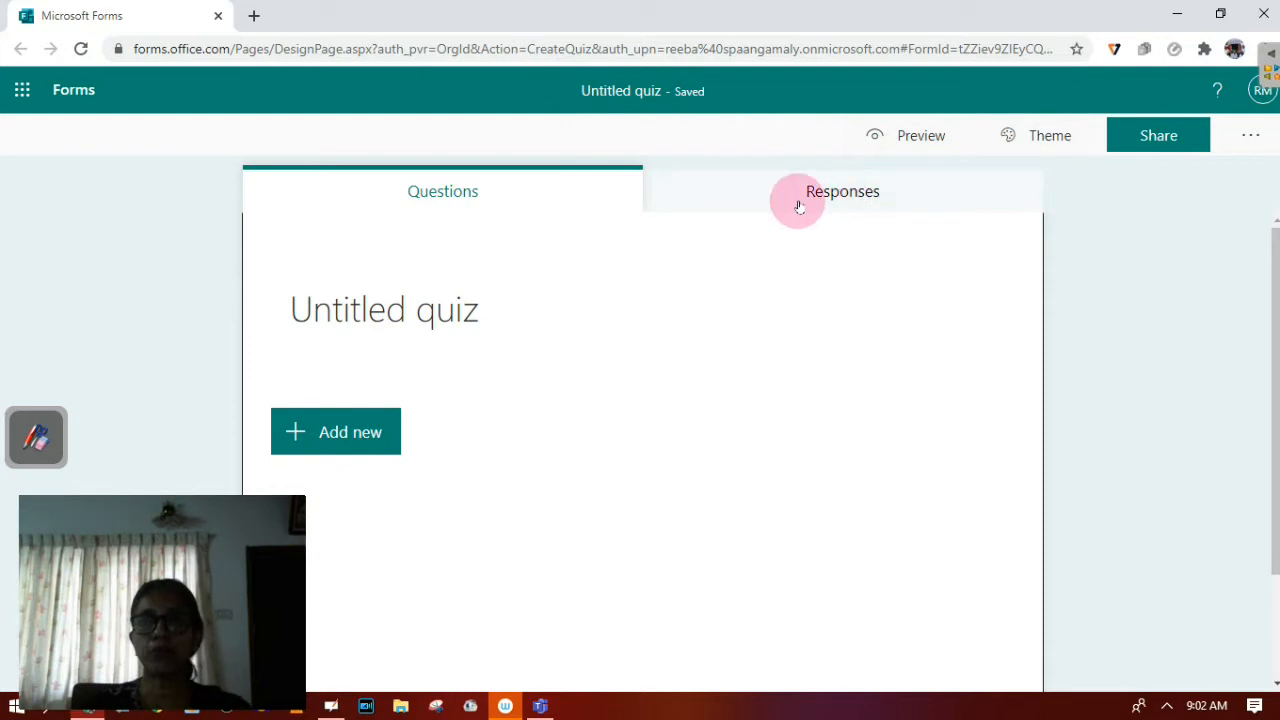
Step: Title the untitled quiz "Class Test" and begin its description with "P"
left_click(410, 312)
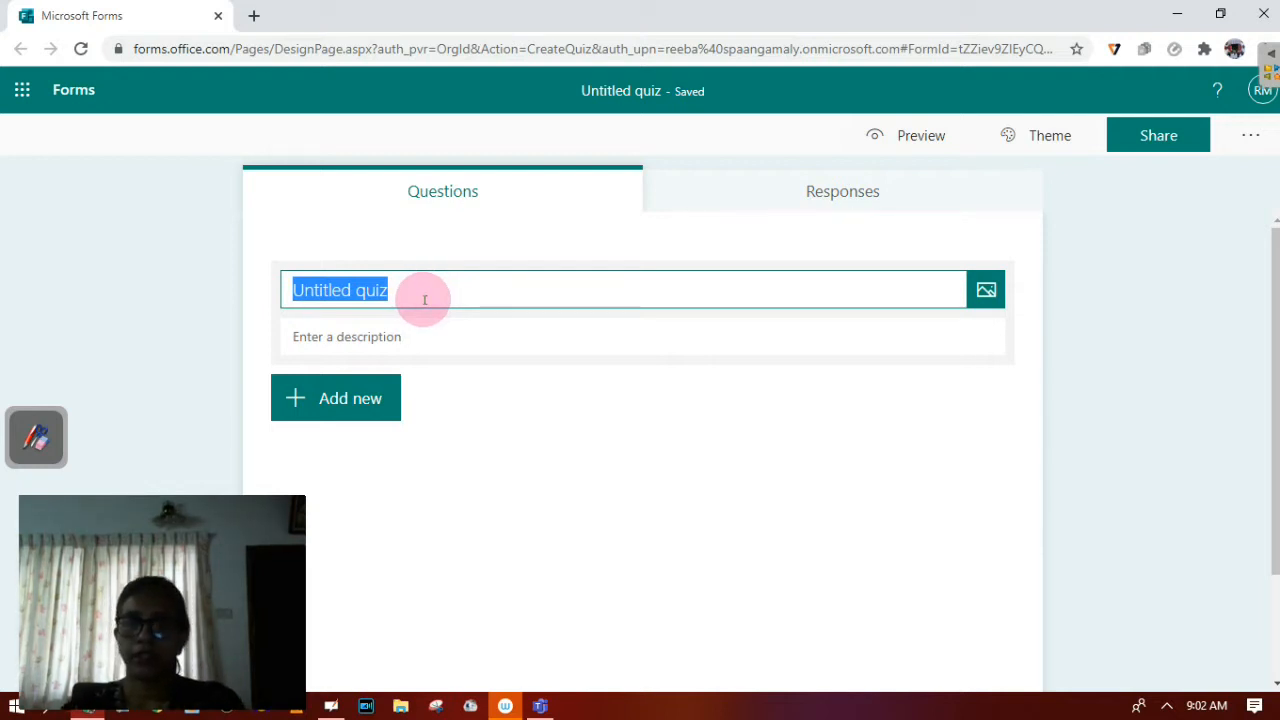
type("Clas")
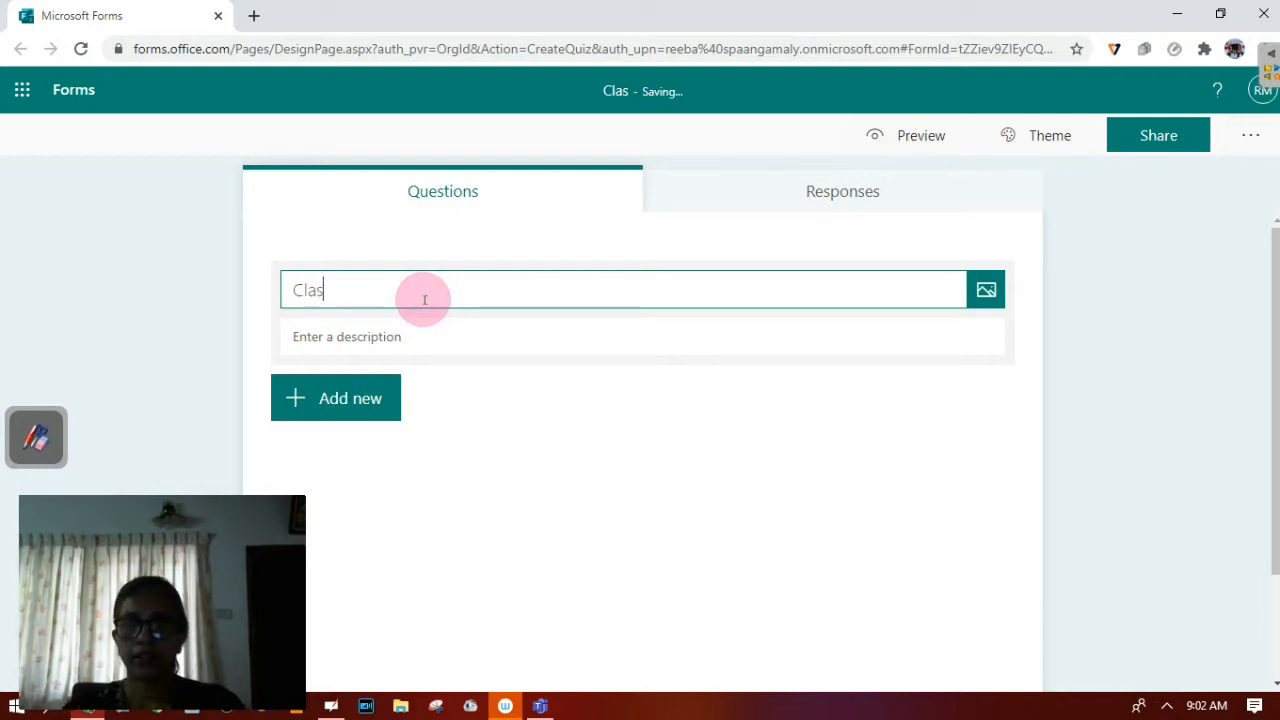
type("s Test")
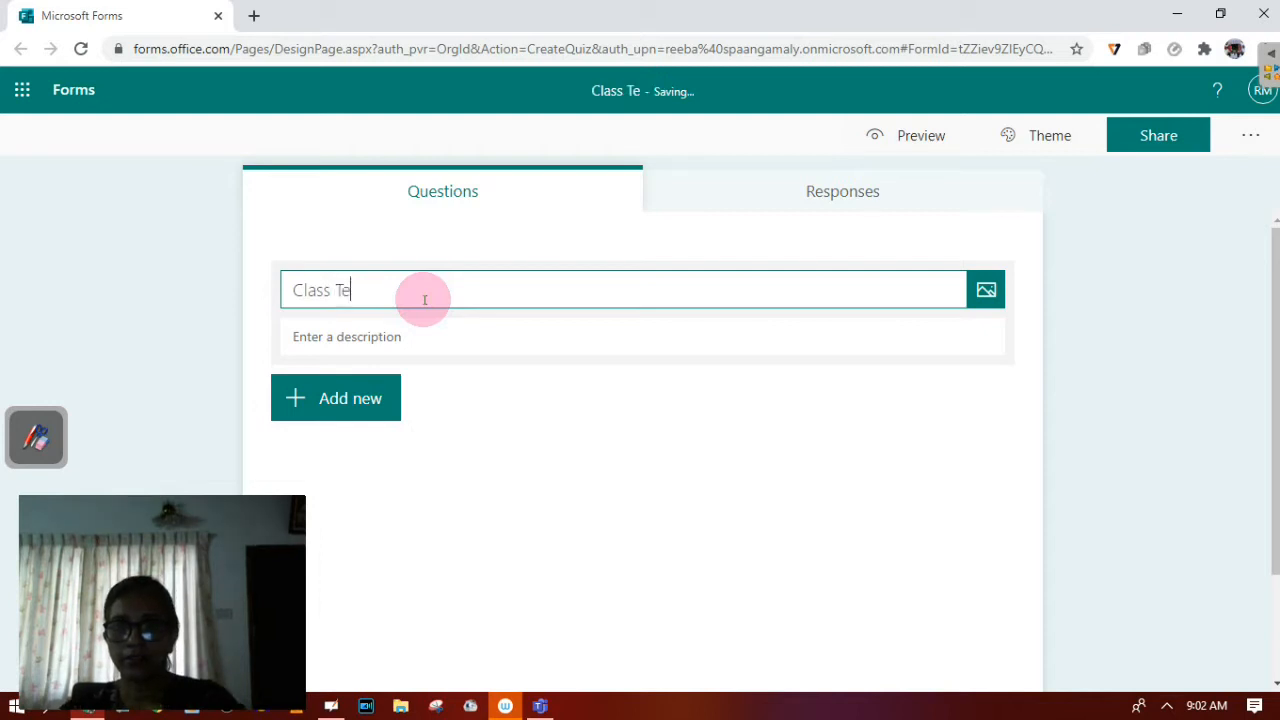
left_click(396, 341)
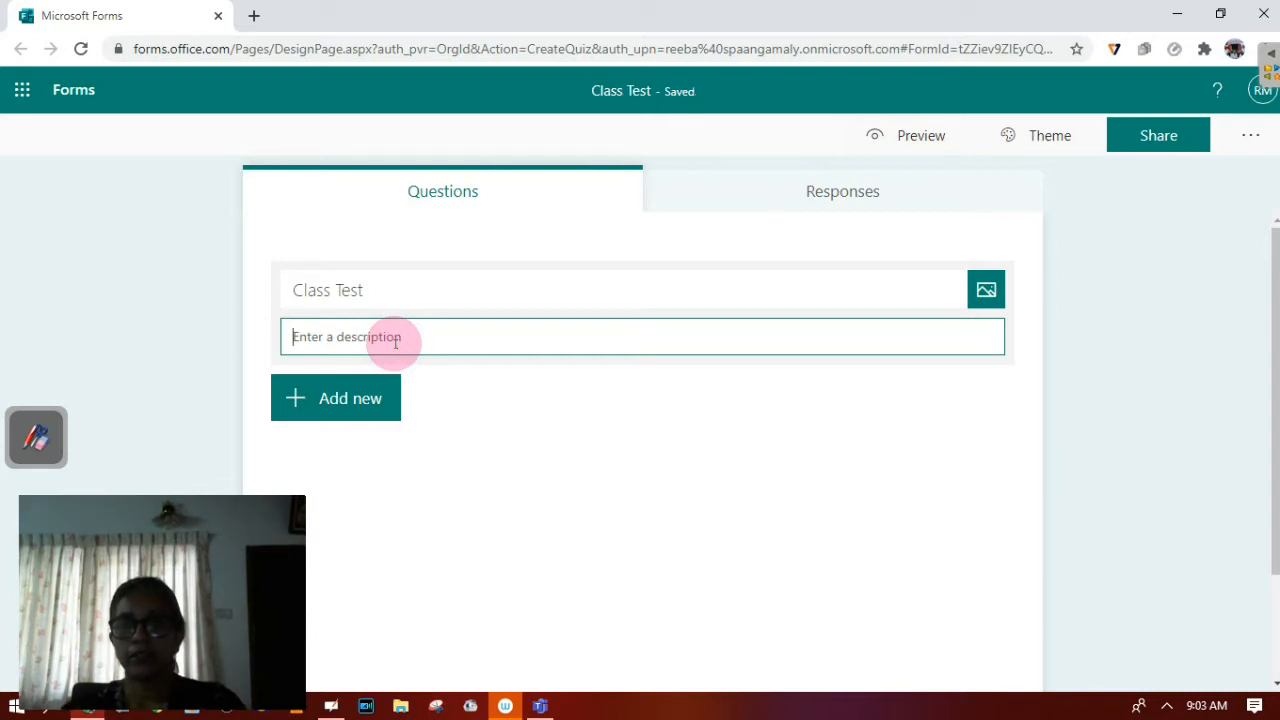
type("P")
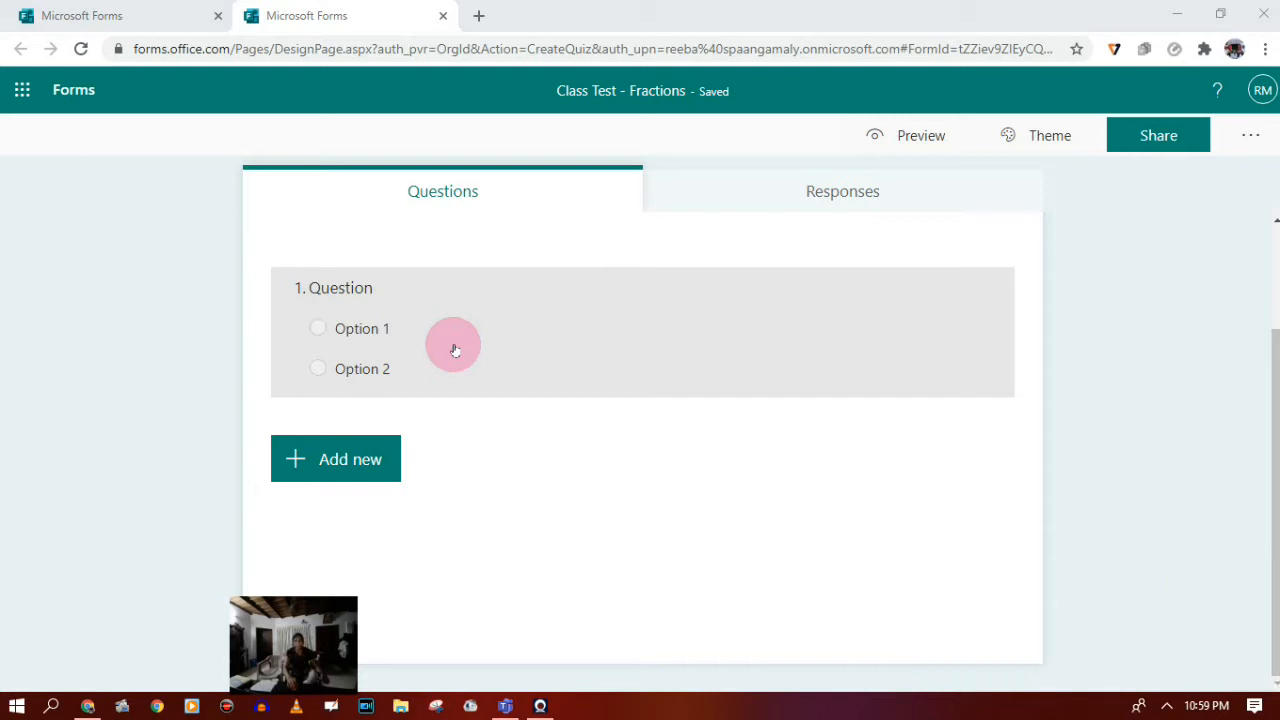
Step: Turn question 1 into a Math question and open its equation field
left_click(347, 291)
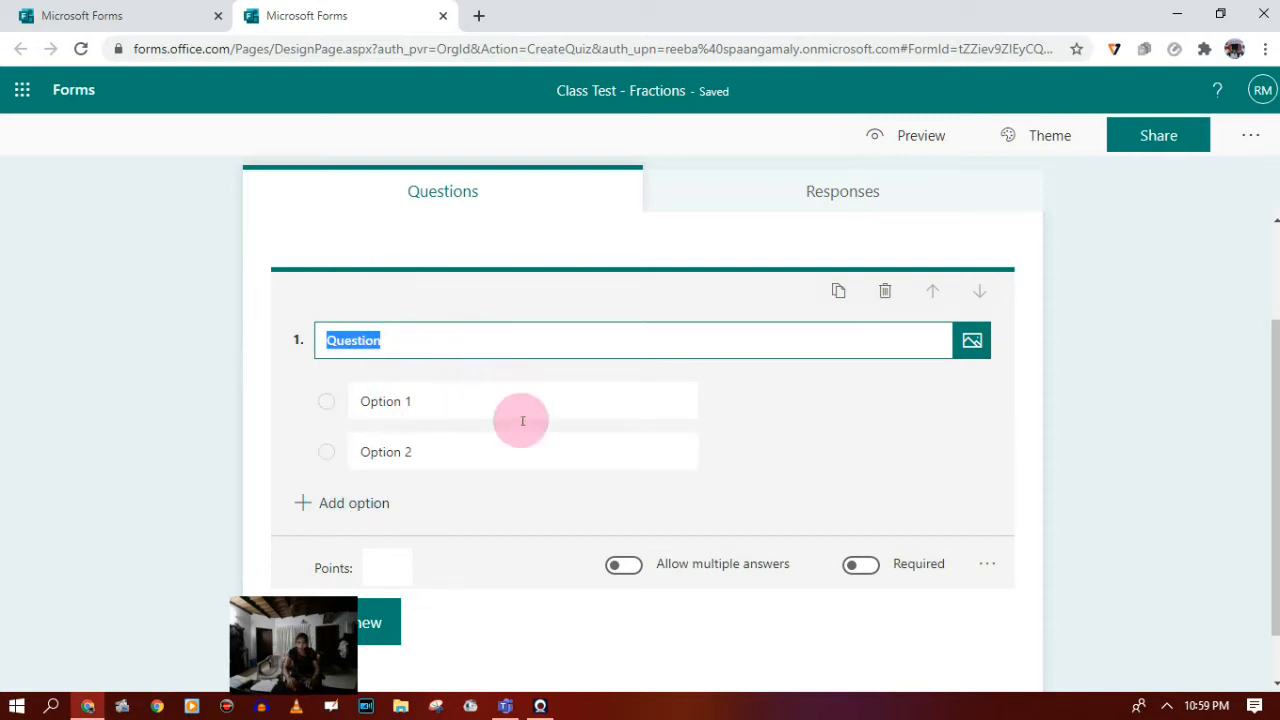
left_click(990, 566)
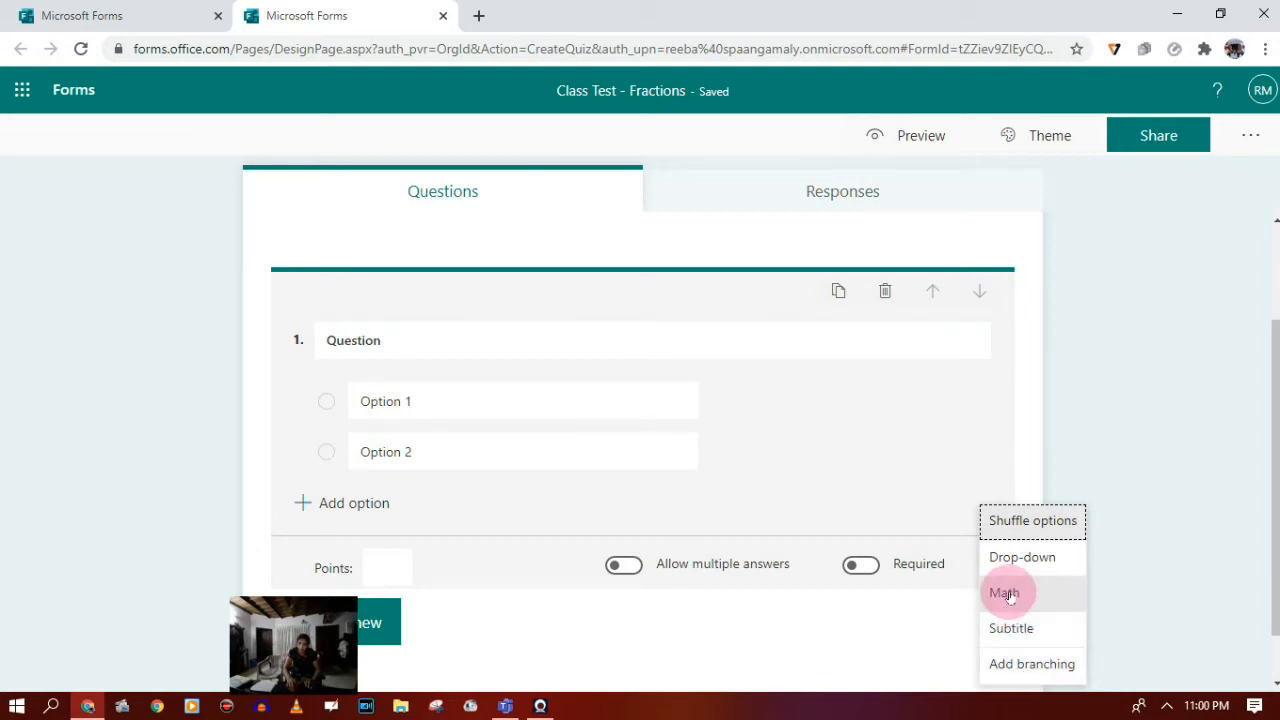
left_click(1005, 594)
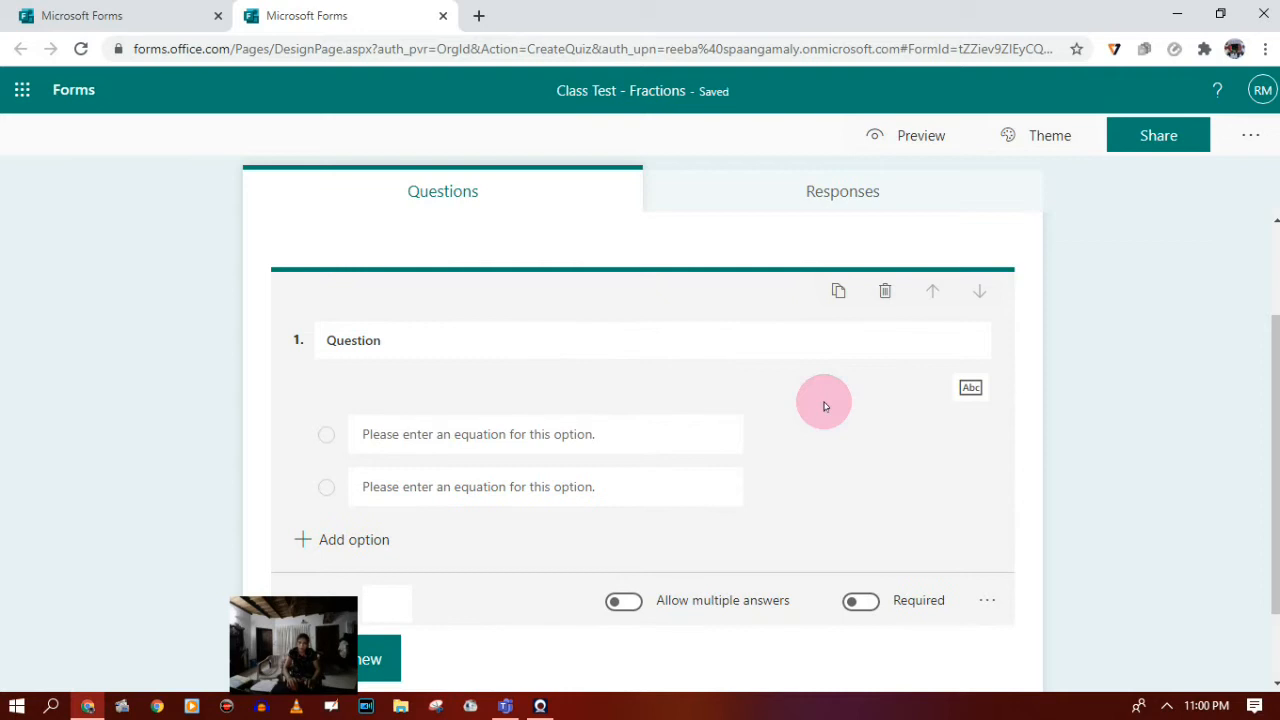
left_click(825, 402)
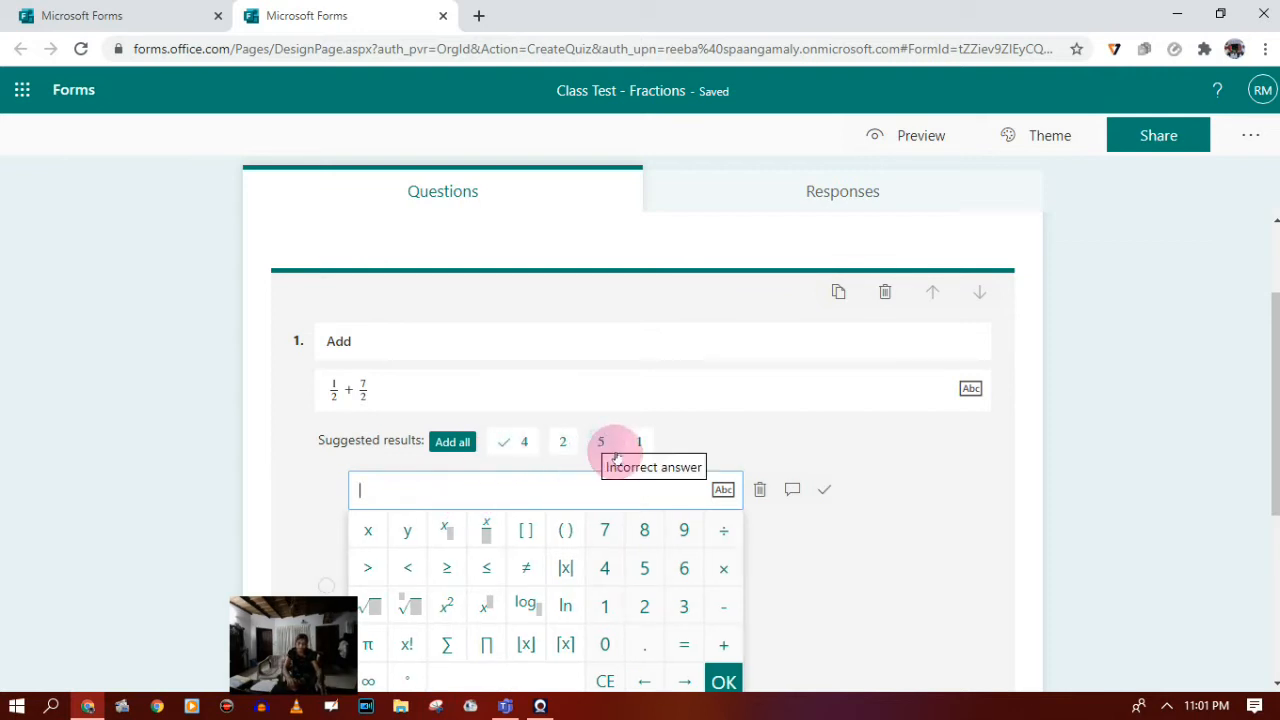
Step: Add the suggested results 4, 2, 5 and 1 as the answer options of question 1
left_click(521, 445)
left_click(500, 542)
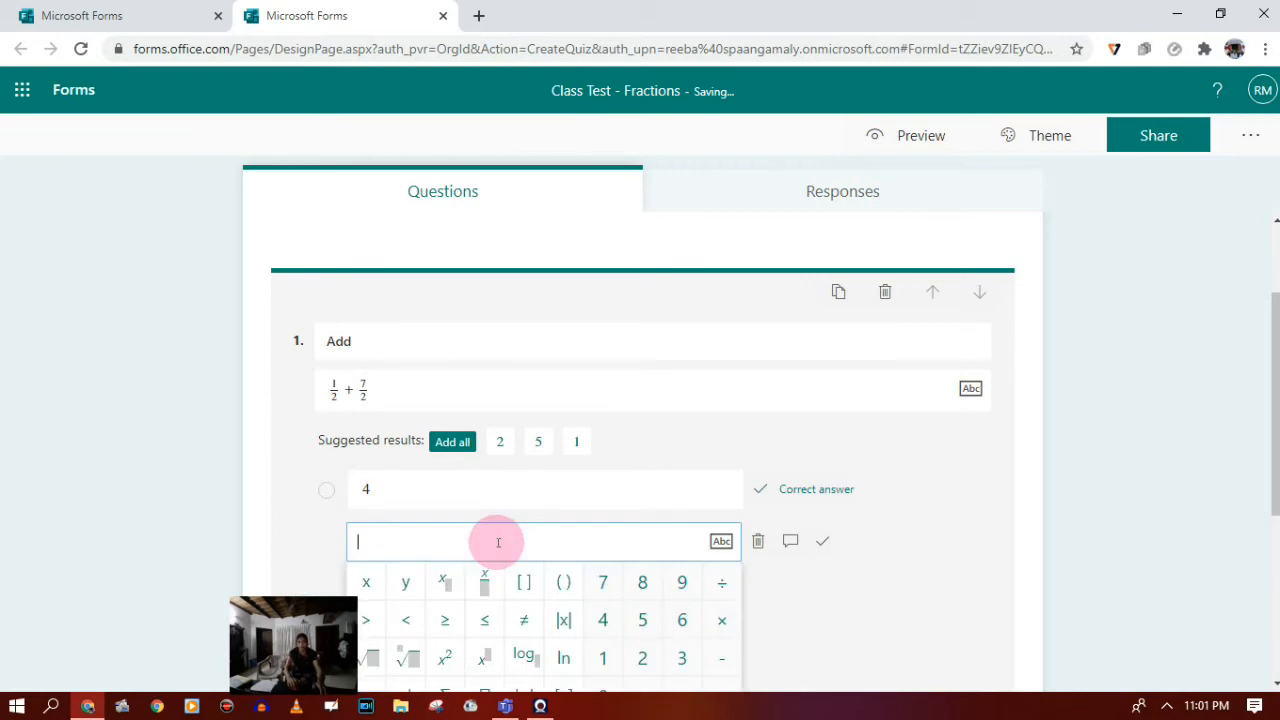
left_click(500, 441)
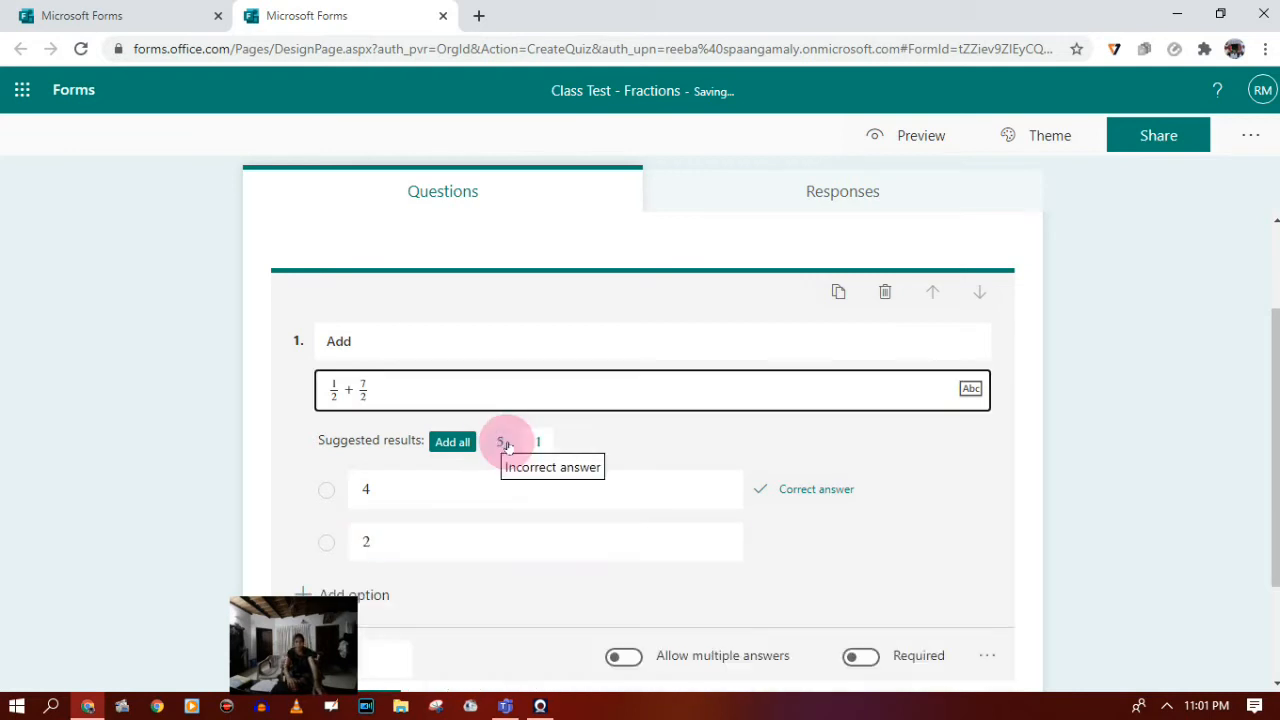
left_click(355, 595)
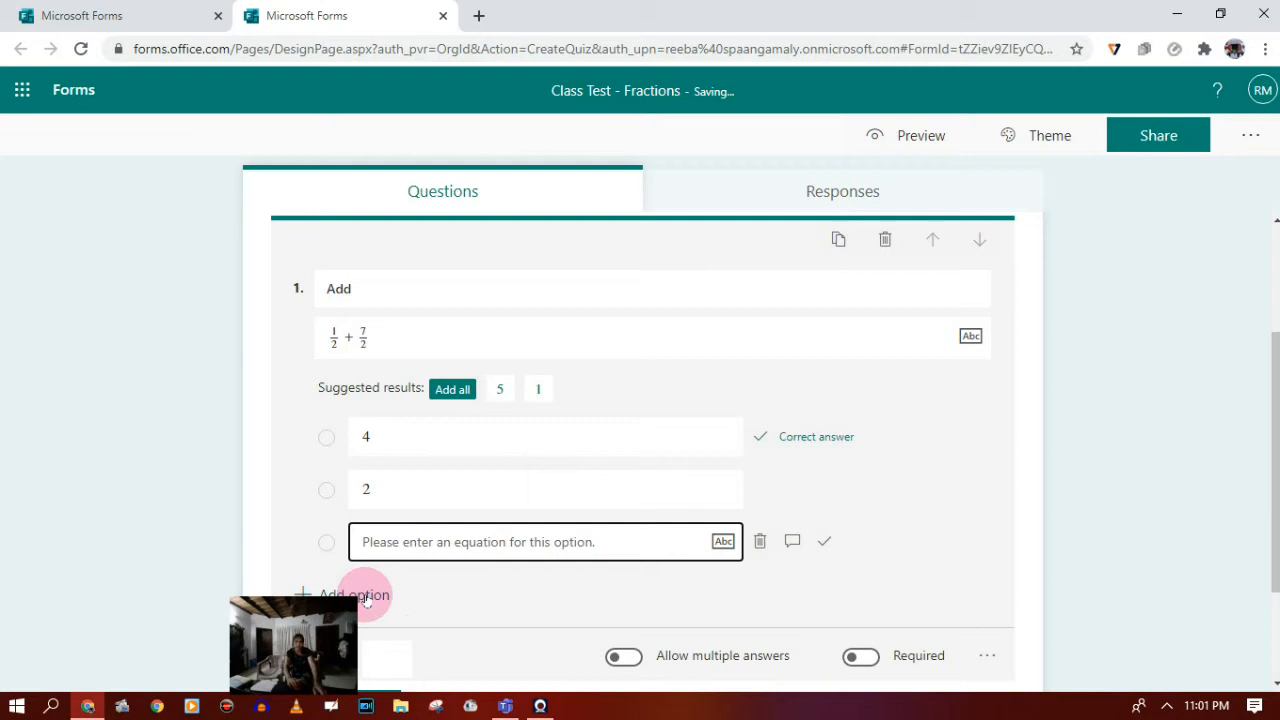
left_click(507, 393)
left_click(398, 590)
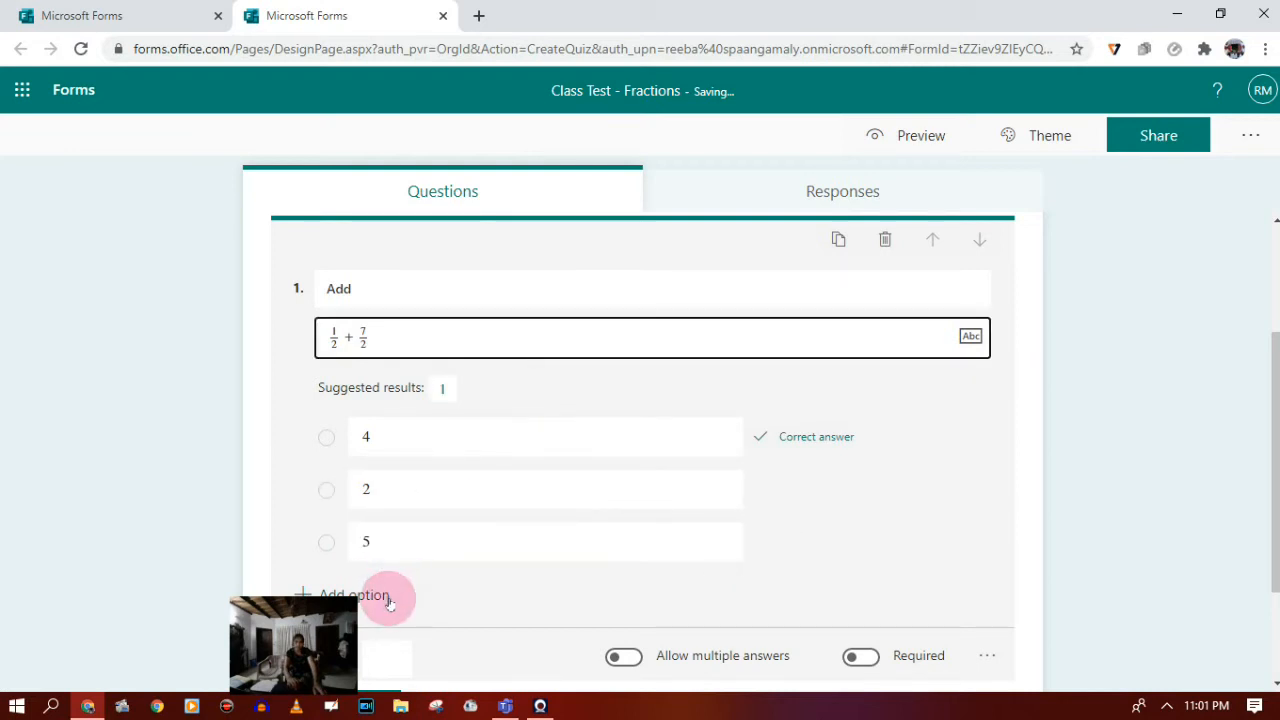
left_click(446, 338)
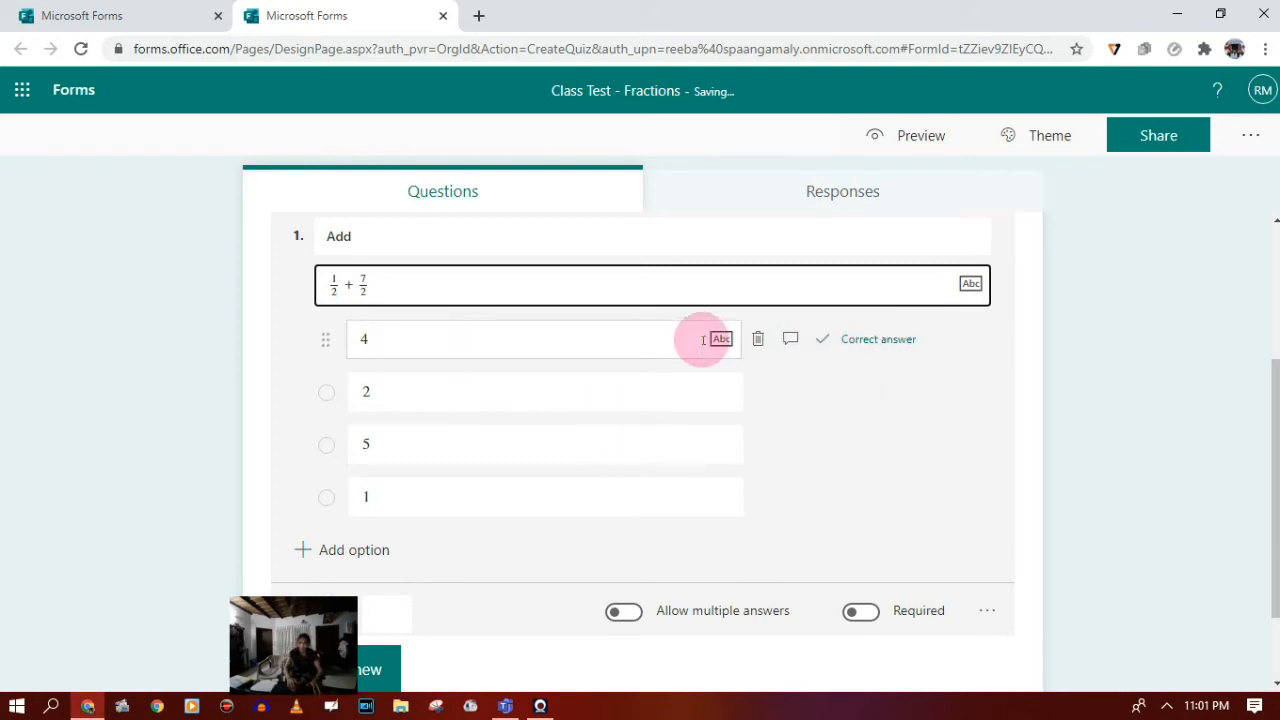
Step: Toggle off the correct-answer mark on option 4 of question 1 and make the question required
left_click(870, 351)
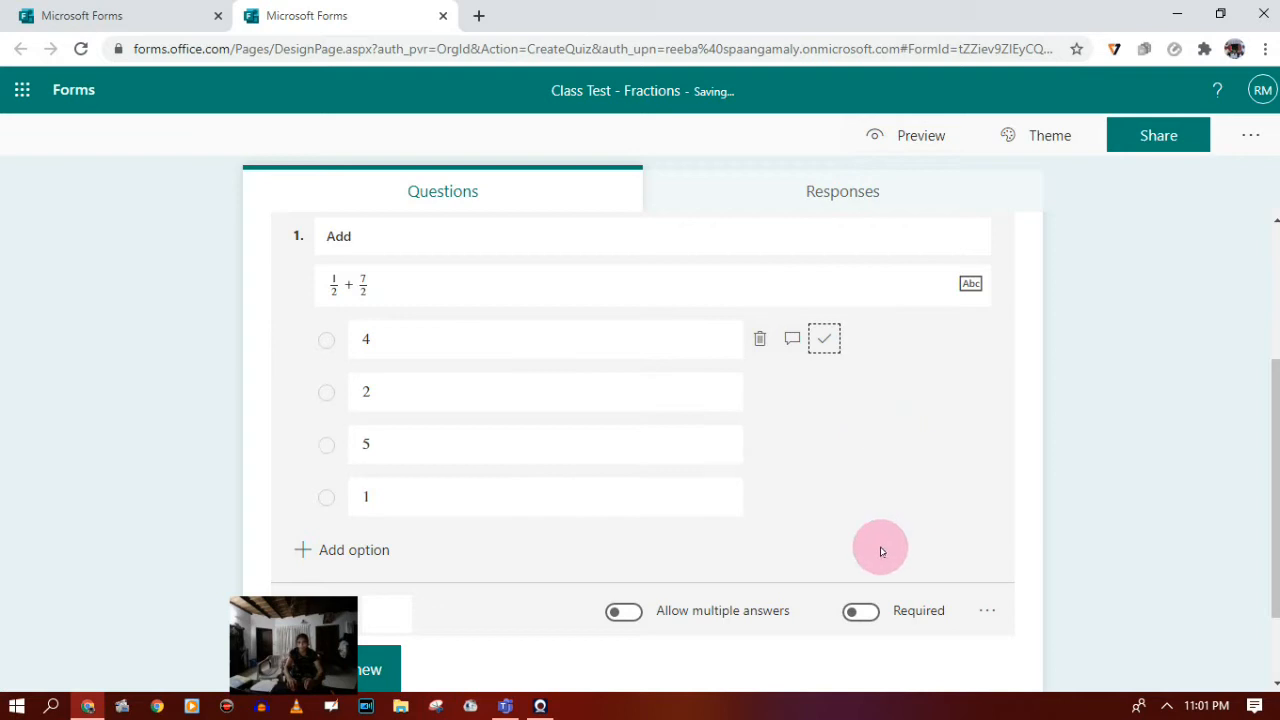
left_click(866, 613)
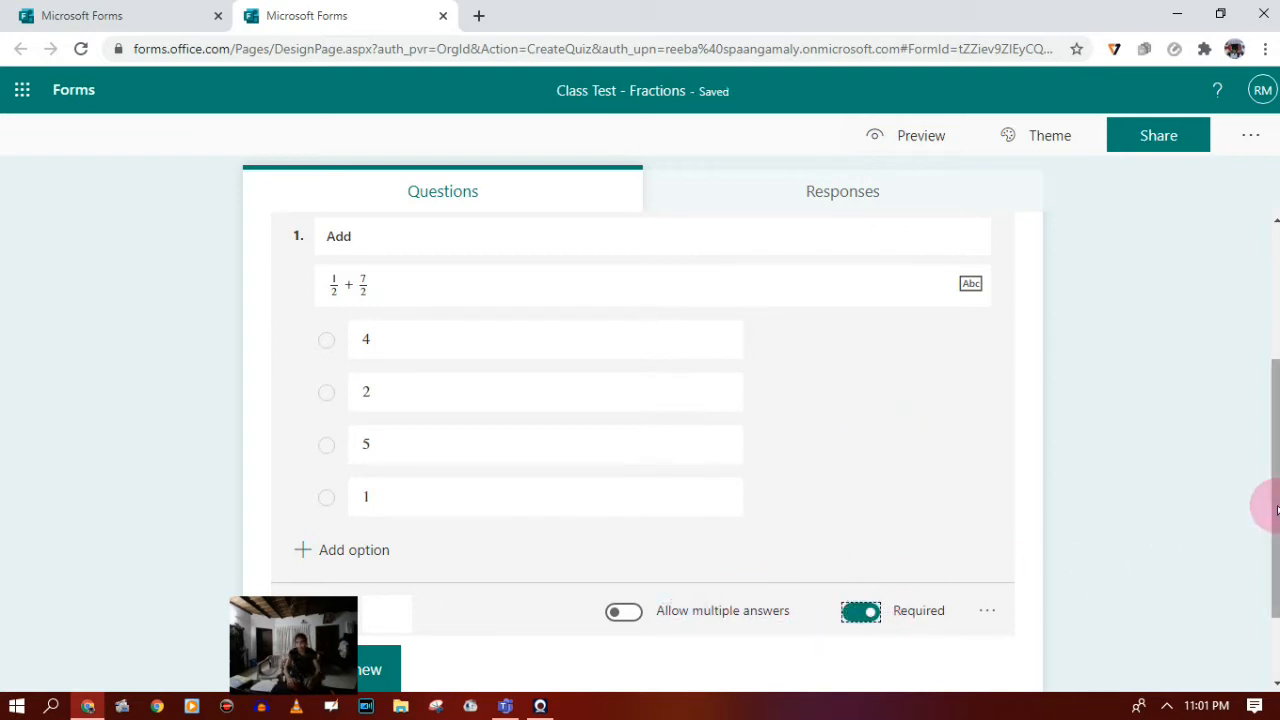
left_click(1277, 506)
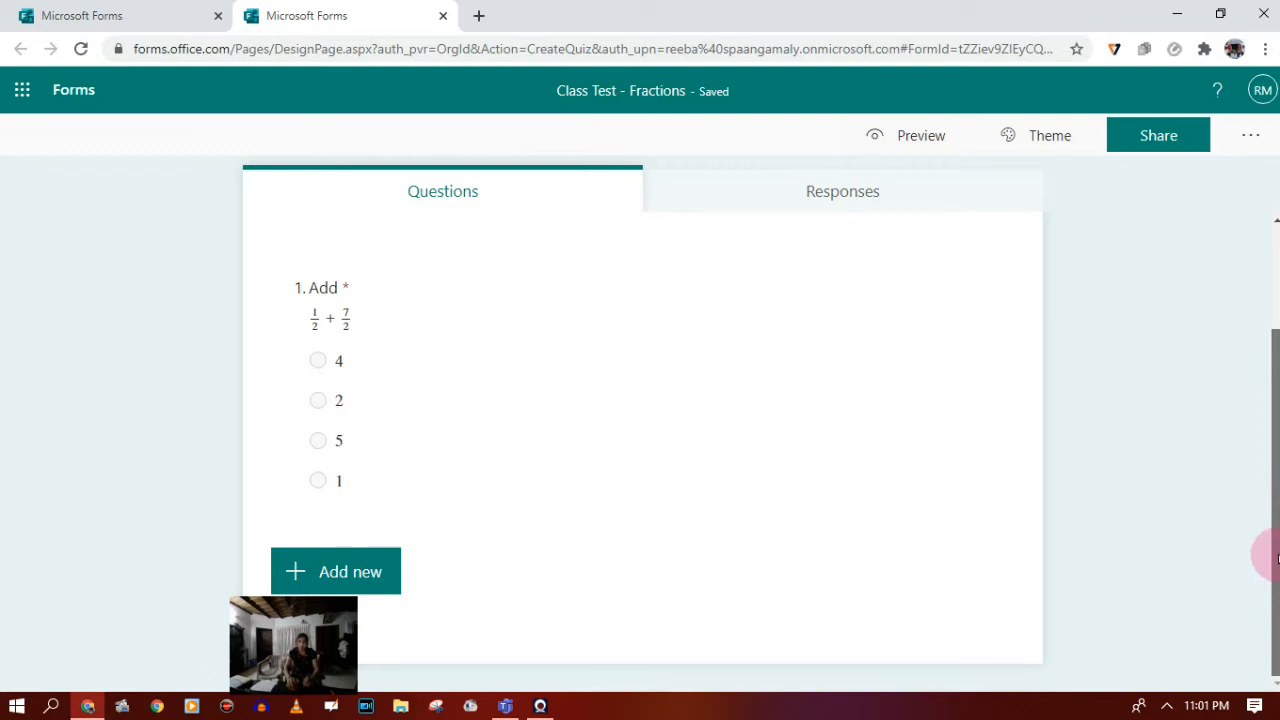
left_click_drag(1277, 564, 1277, 434)
left_click_drag(1268, 485, 1270, 587)
Step: Duplicate question 1 and retitle the copy "Subract"
left_click(860, 474)
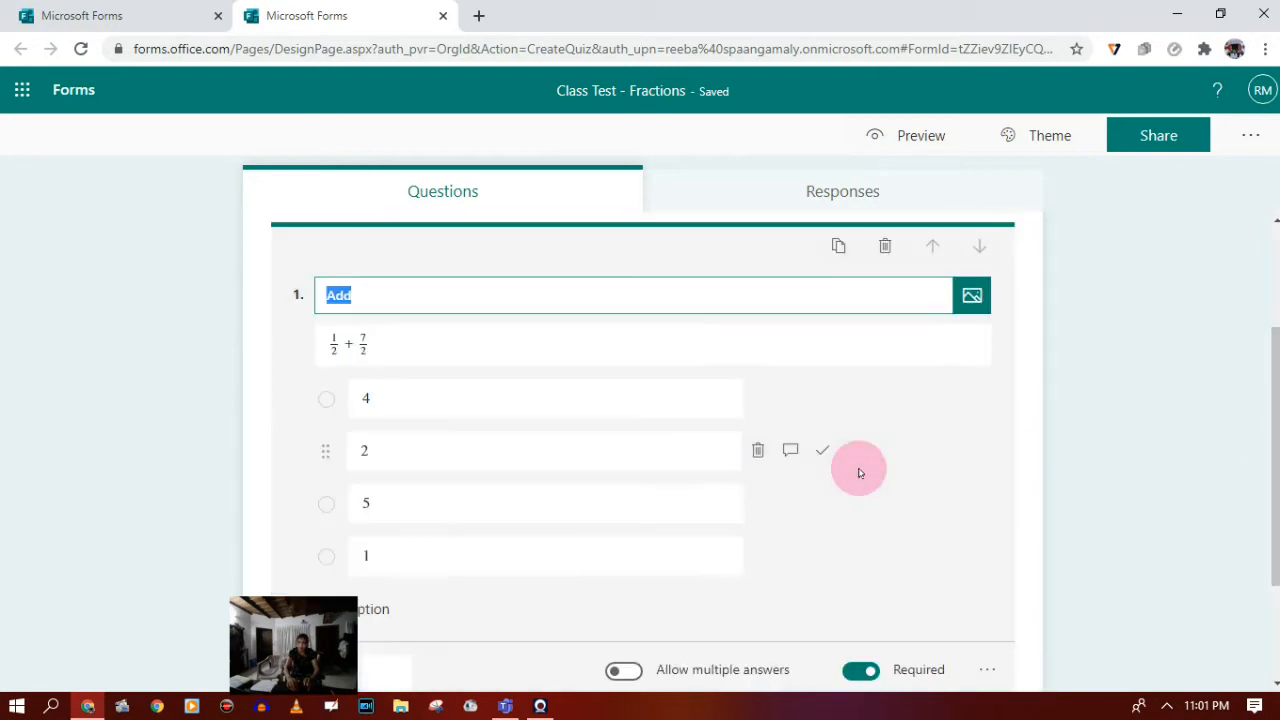
left_click(841, 247)
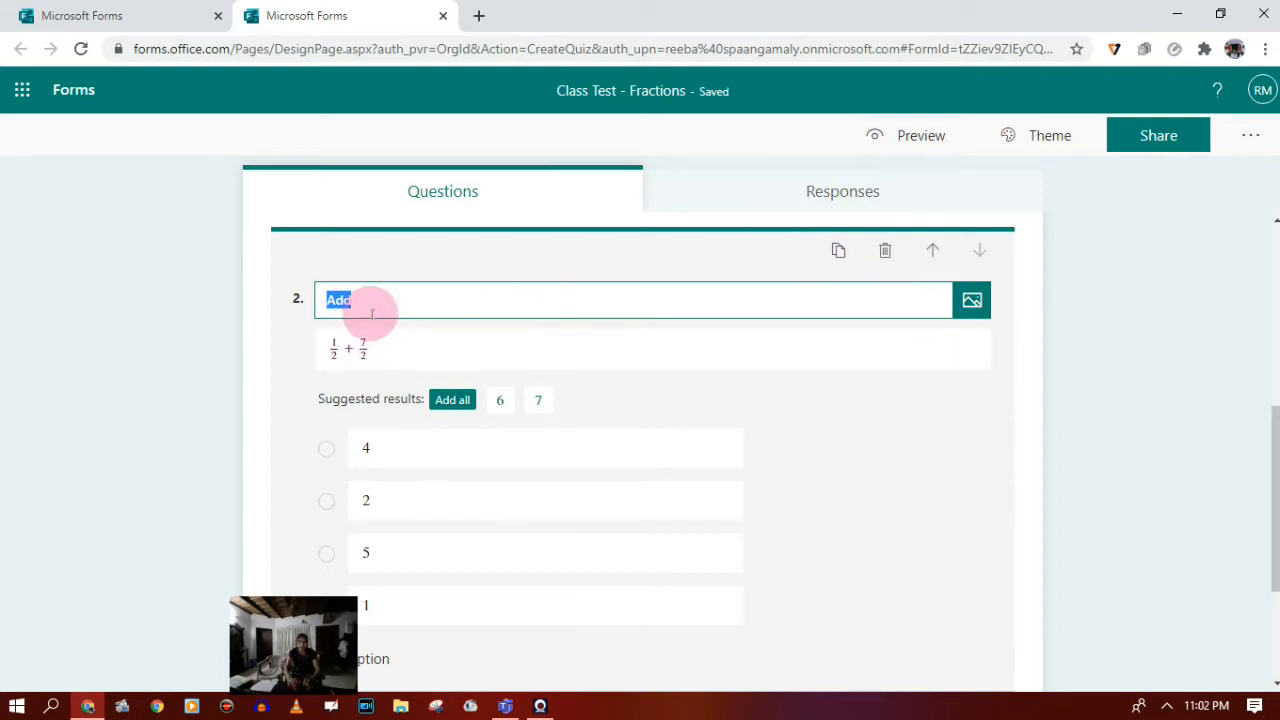
type("Subract")
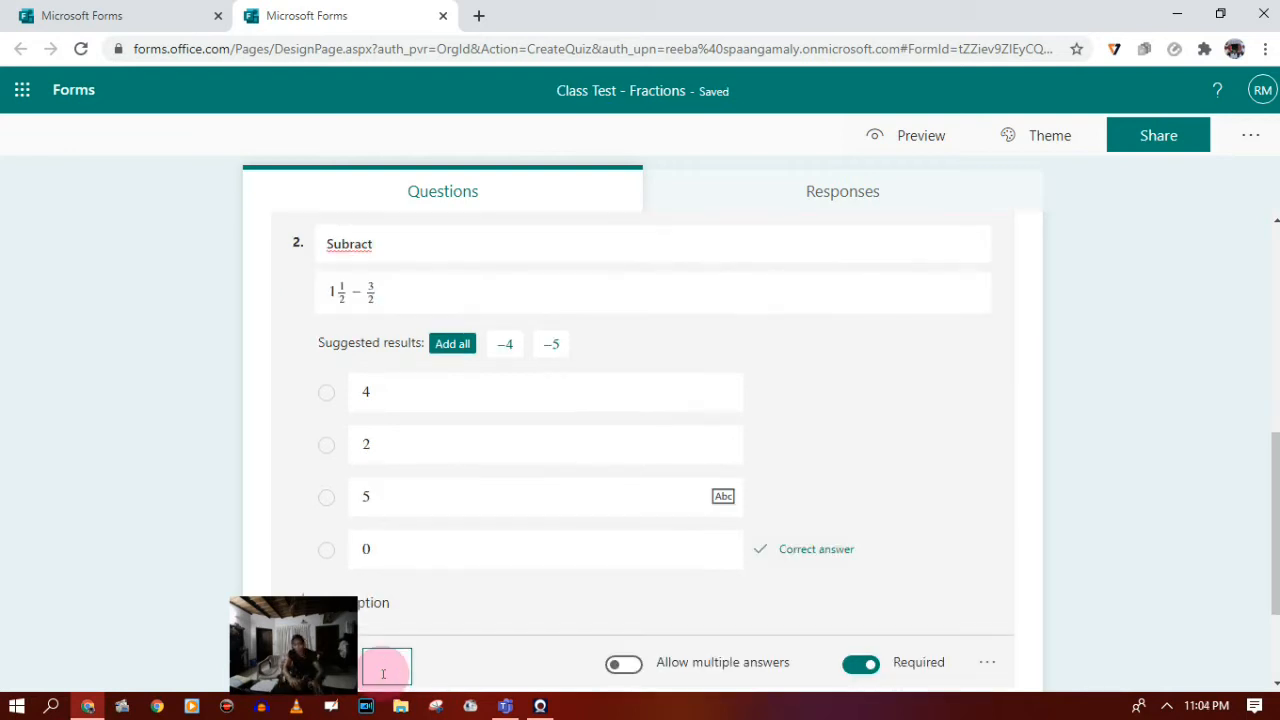
Step: Set the points for question 2 to 1 and finish editing the question
type("1")
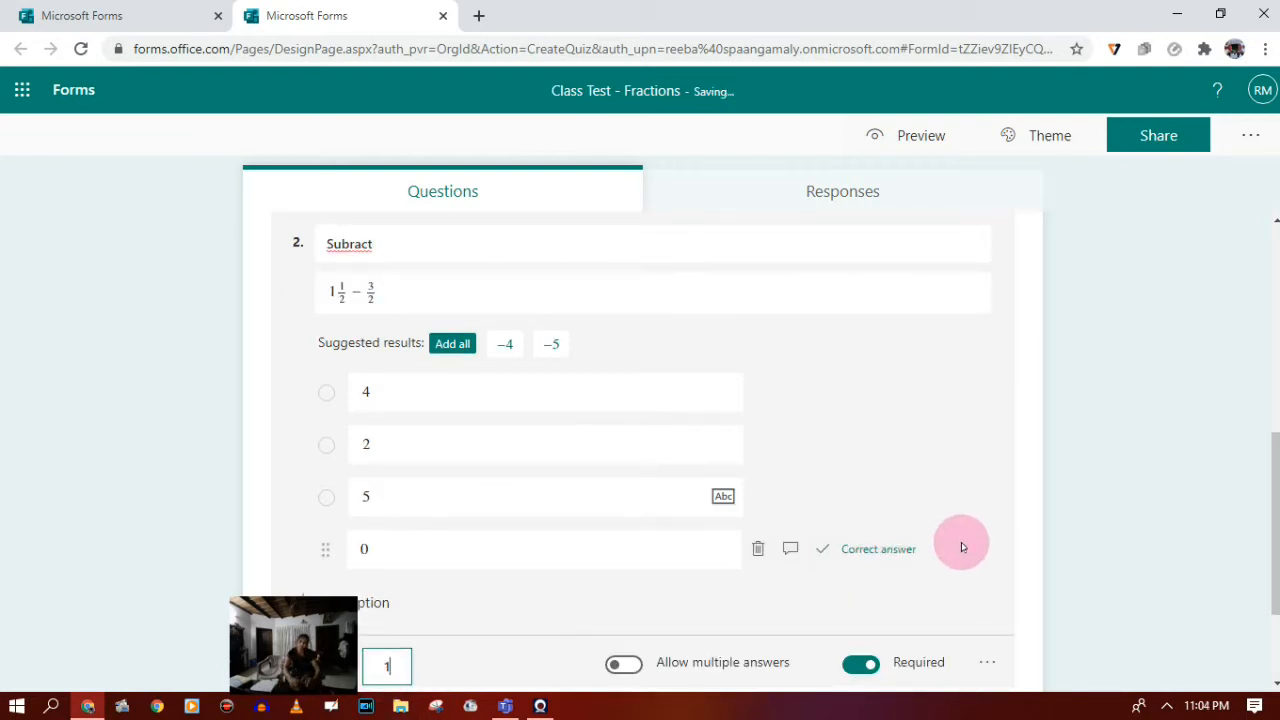
left_click(1061, 518)
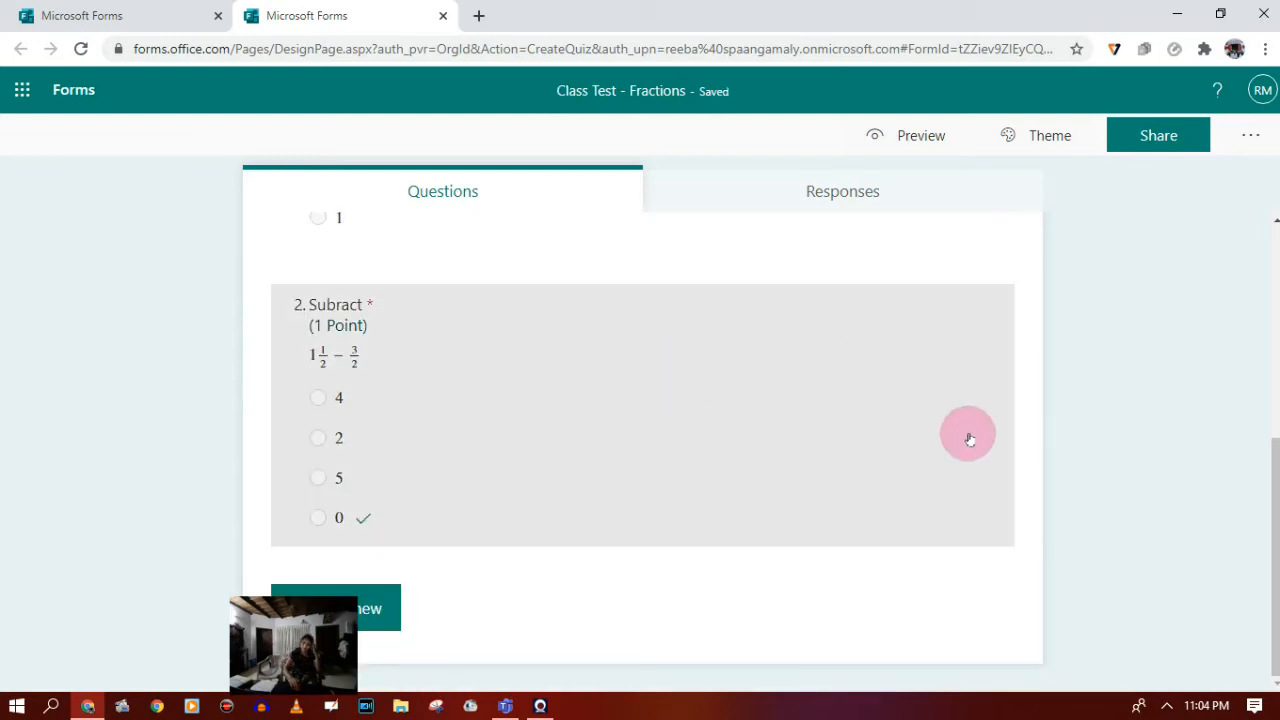
Step: Switch to Microsoft Teams and start creating a new quiz assignment
left_click(132, 13)
left_click(360, 14)
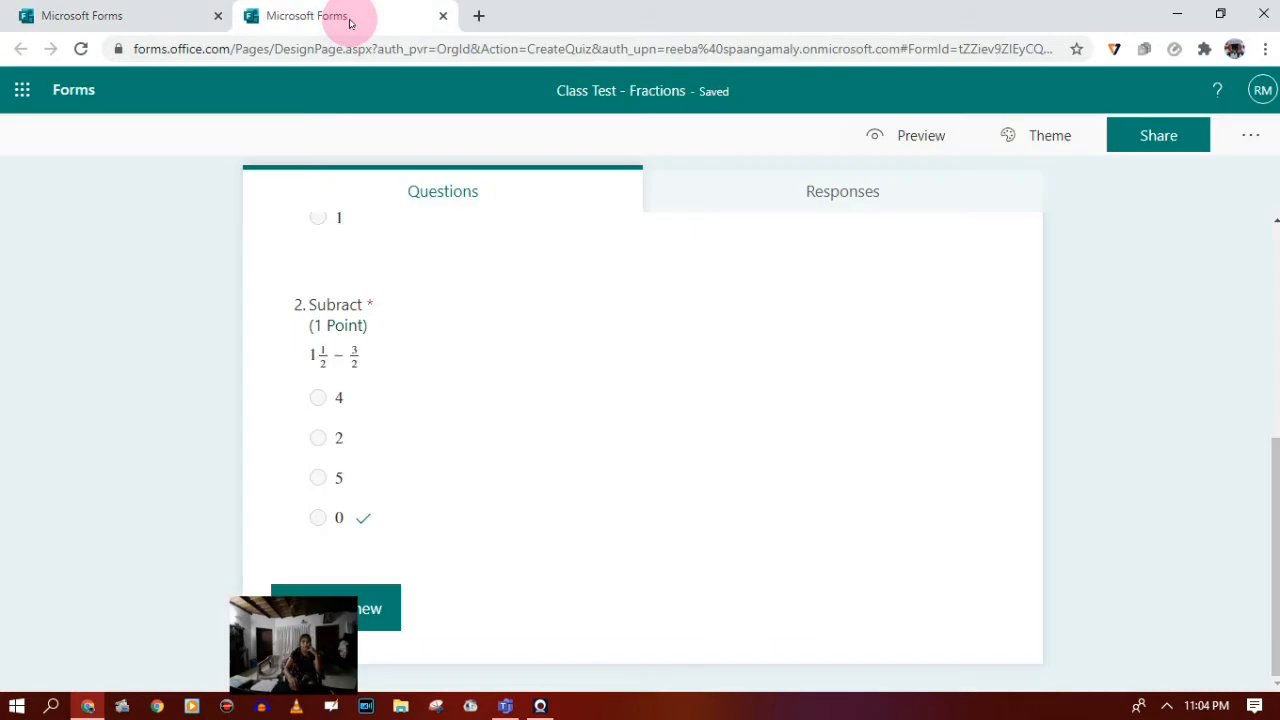
left_click(507, 707)
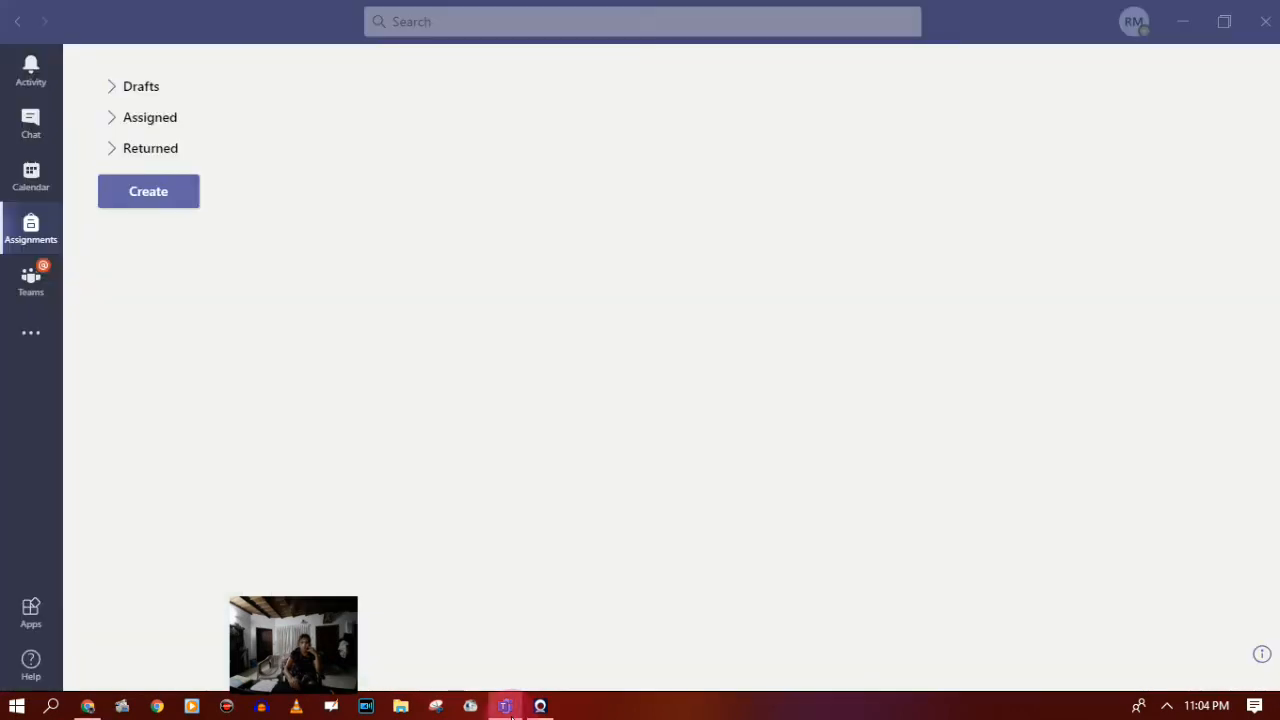
left_click(169, 198)
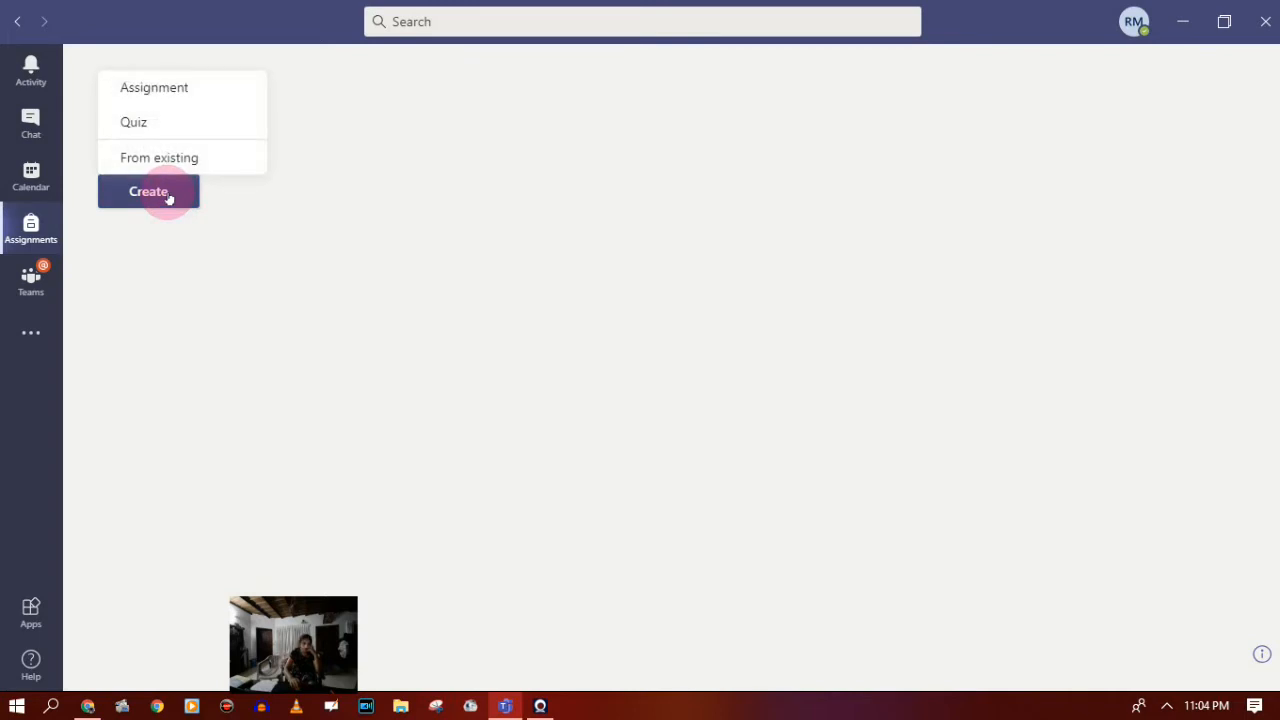
left_click(165, 126)
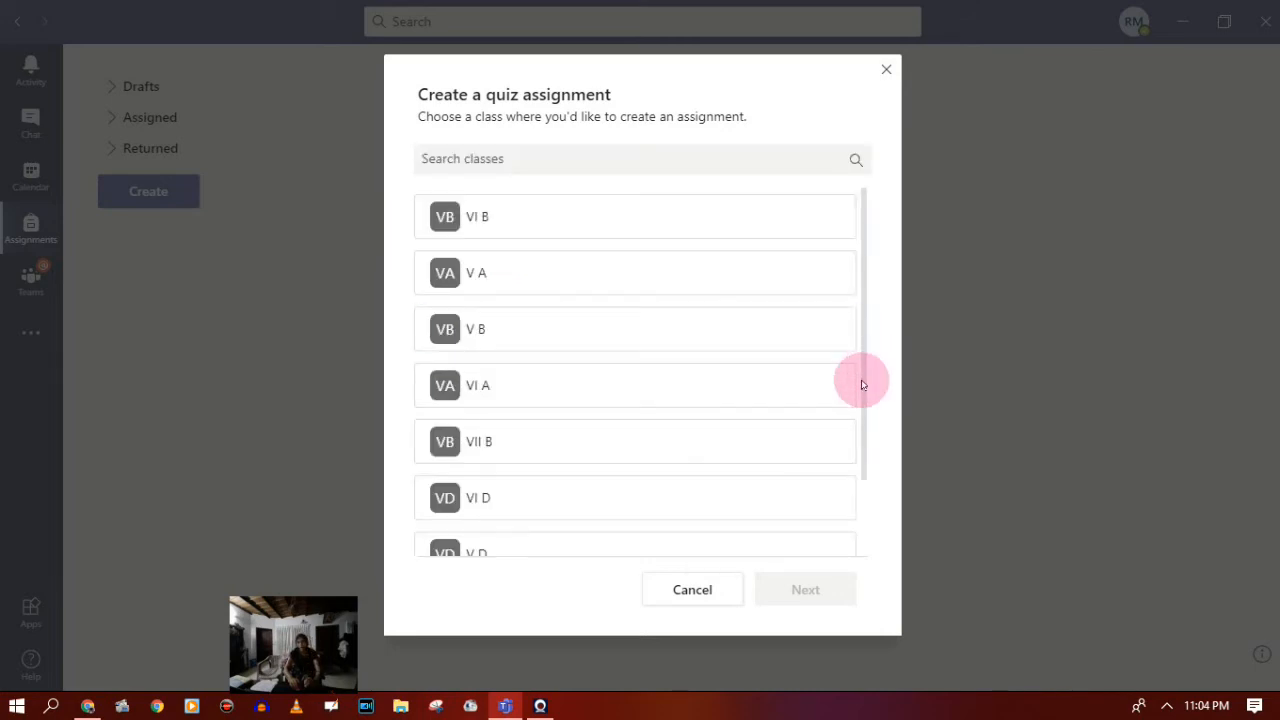
Step: Choose class V C for the assignment and attach the "Class Test - Fractions" quiz
scroll(867, 446, "down", 2)
left_click(508, 511)
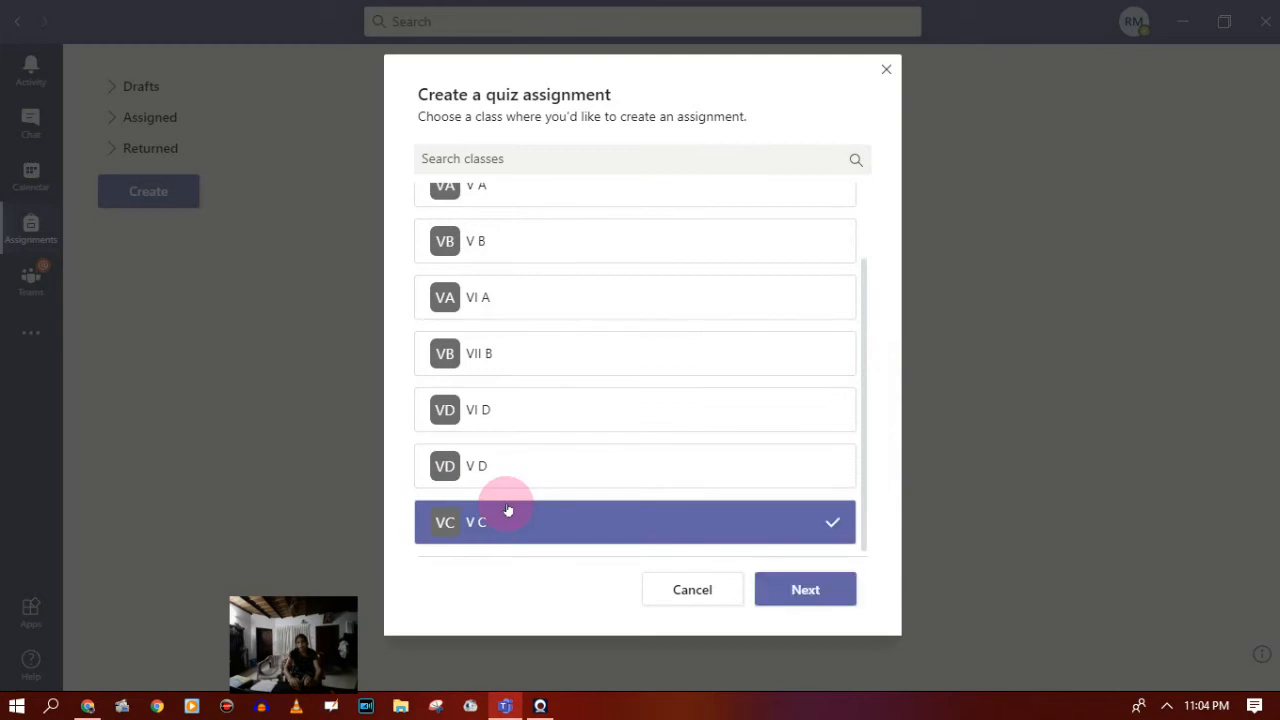
left_click(808, 590)
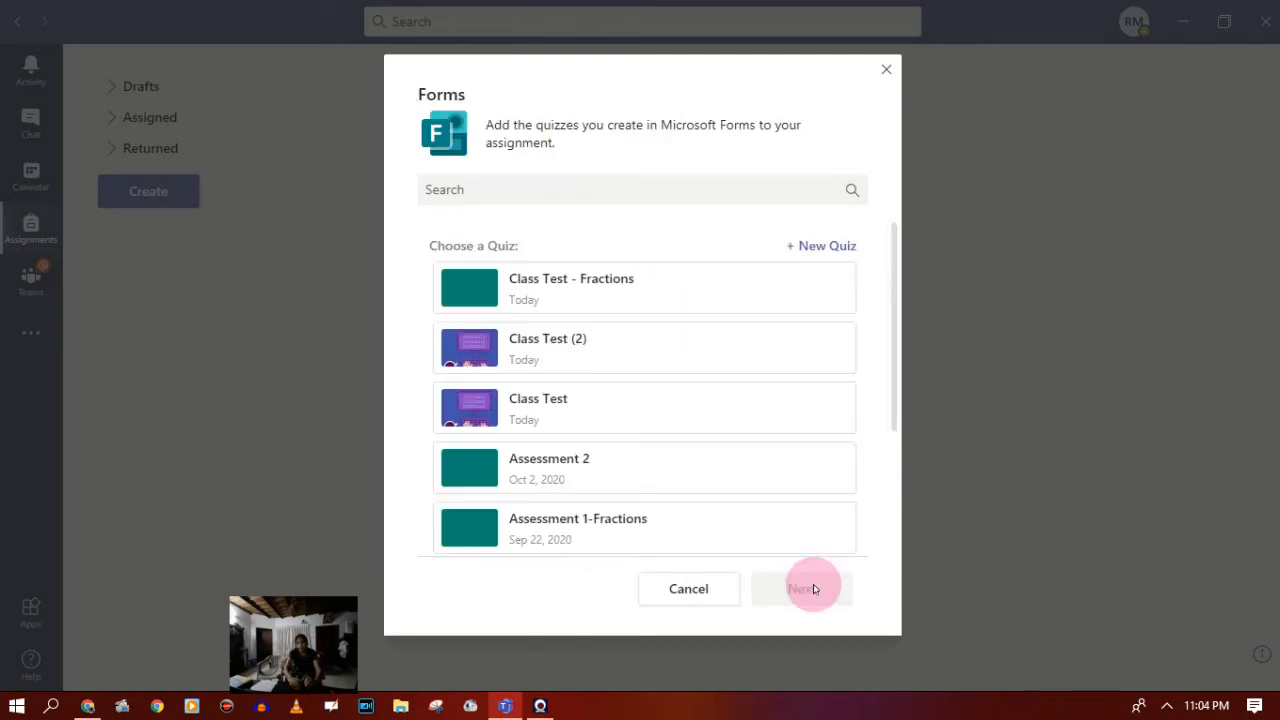
left_click(615, 300)
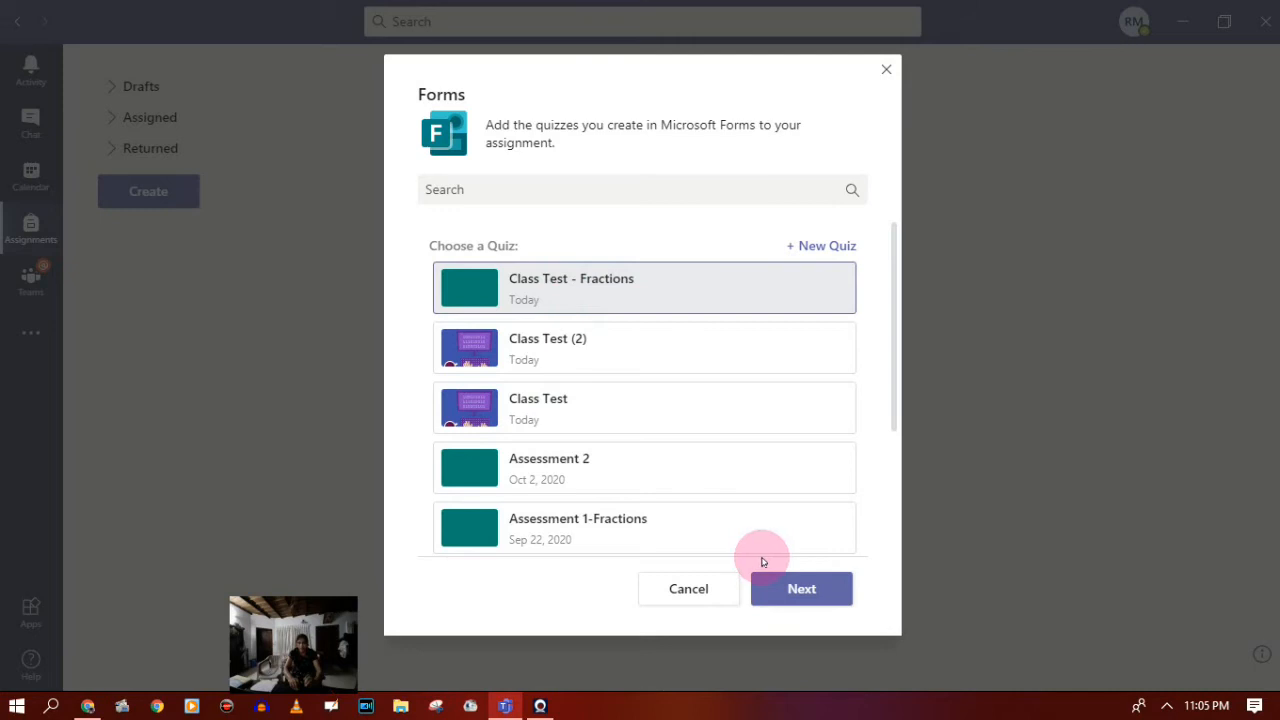
left_click(791, 590)
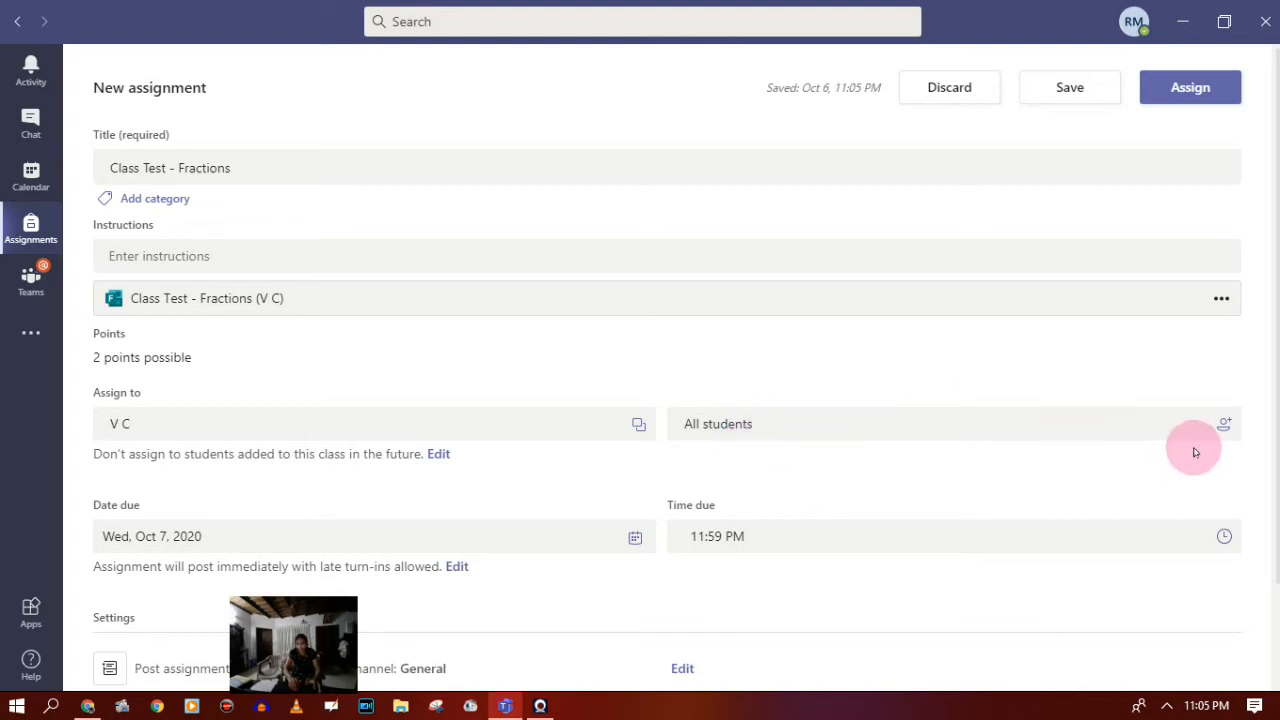
Step: Look through the class's student list, keep All students as recipients, and set assignment notifications to post to the MATHS channel
left_click(1223, 430)
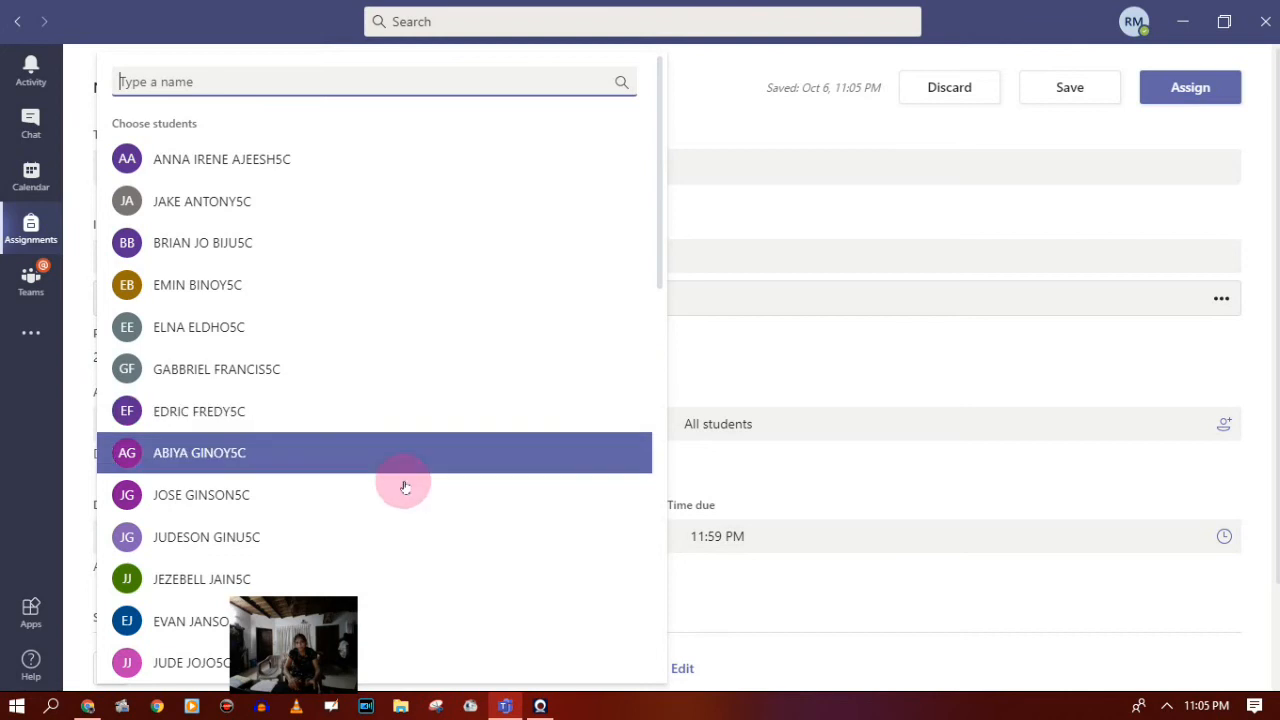
left_click(832, 352)
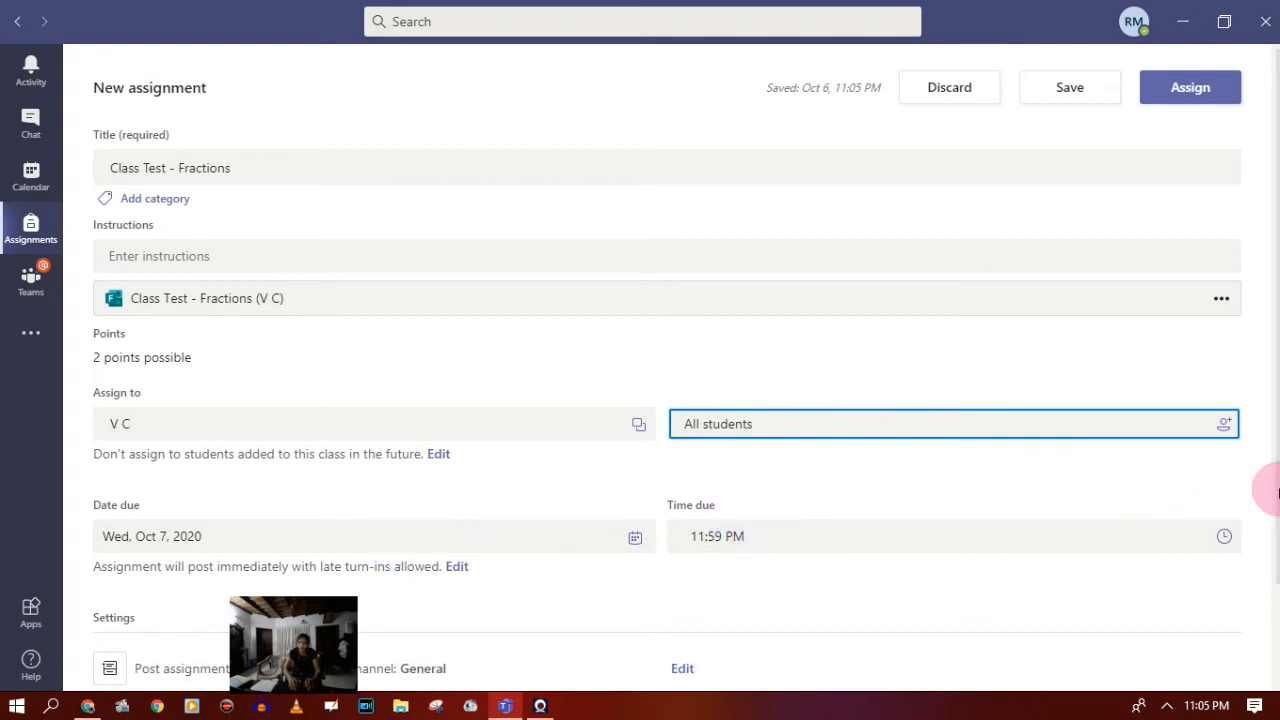
scroll(1271, 549, "down", 3)
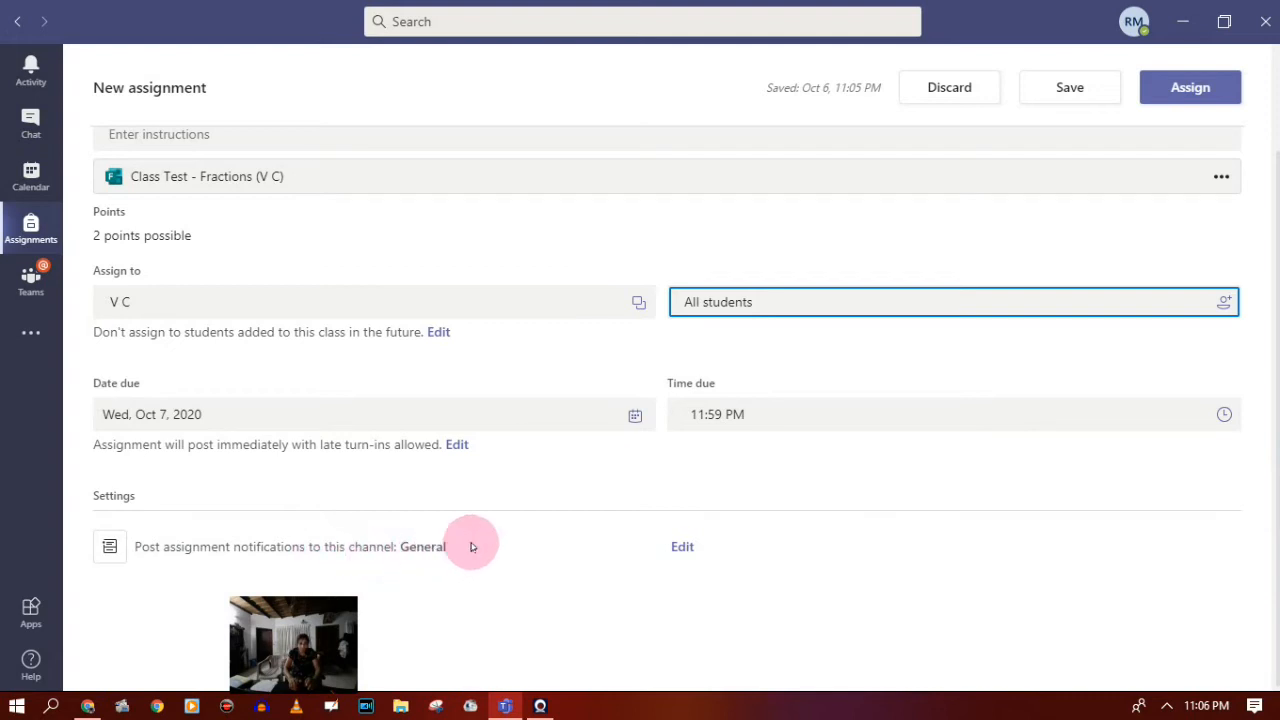
left_click(682, 552)
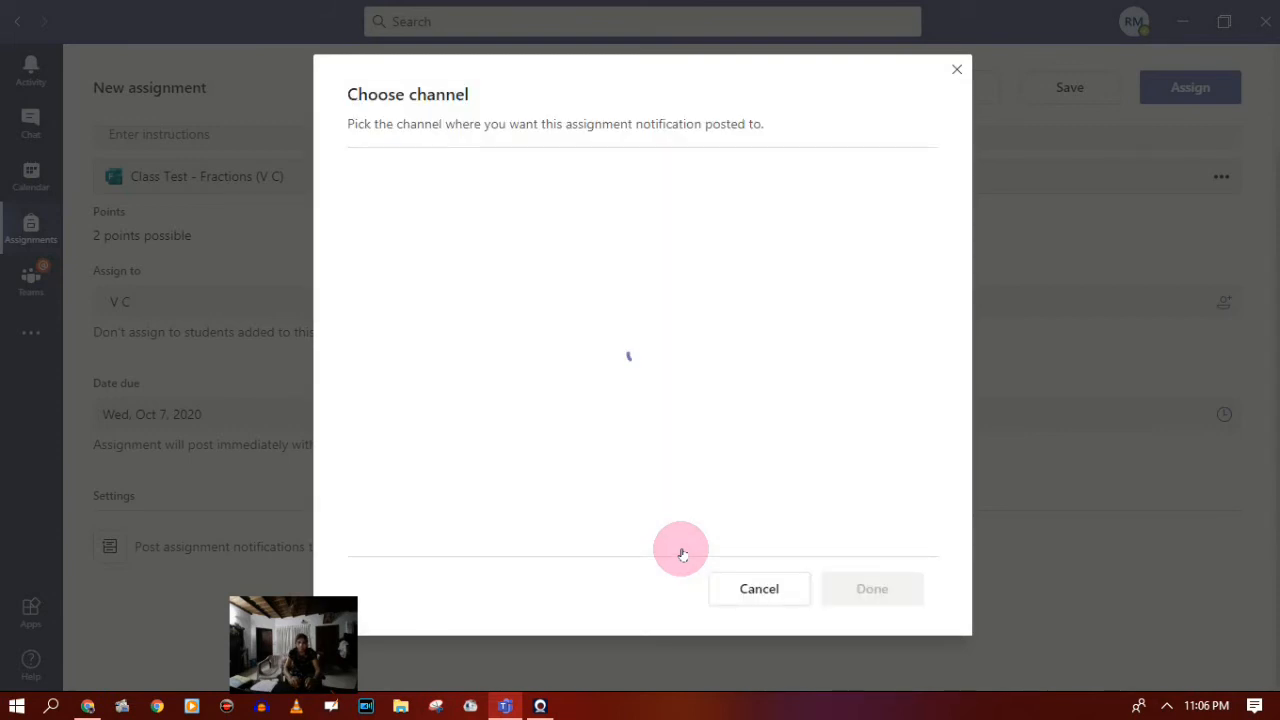
left_click(651, 398)
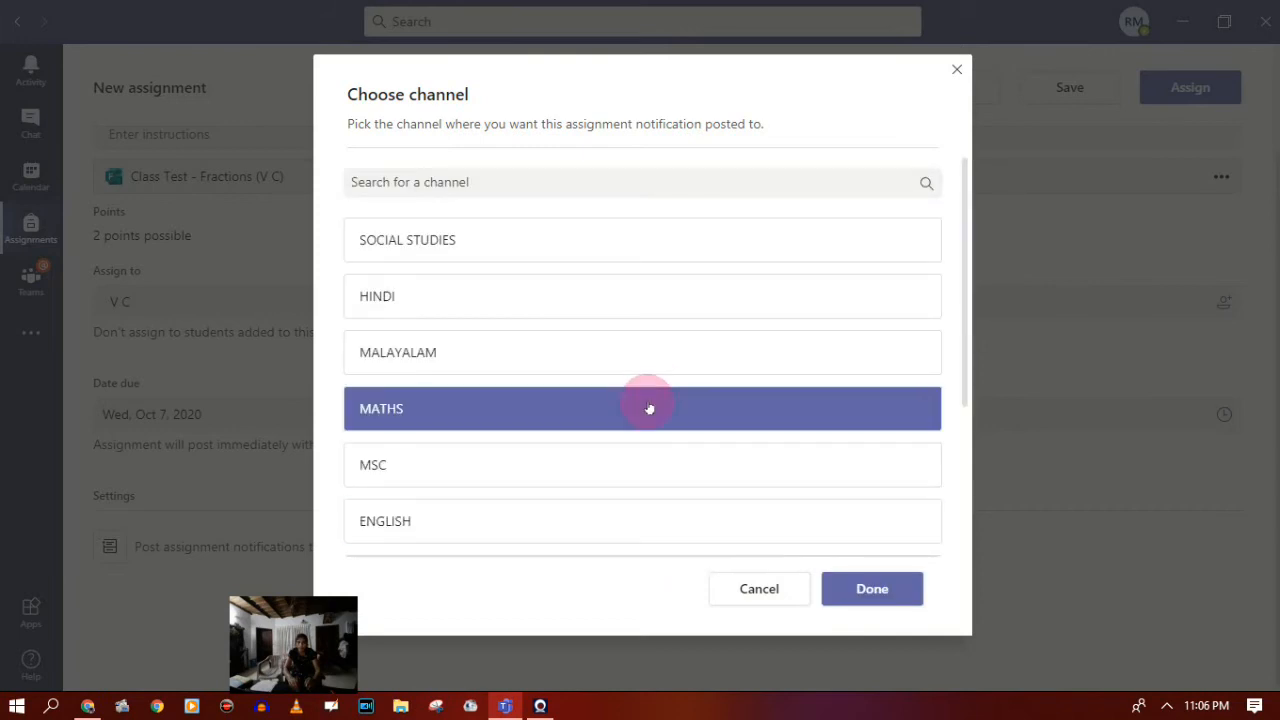
left_click(855, 593)
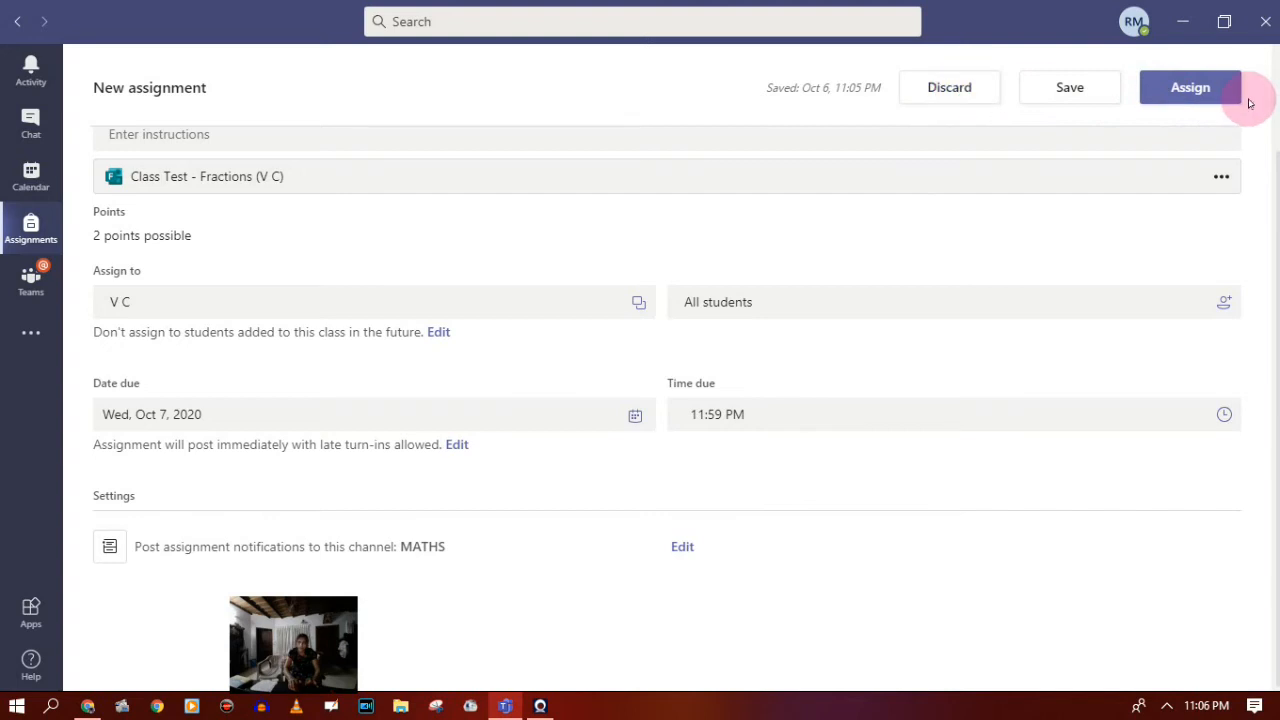
Step: Save the "Class Test - Fractions" assignment without assigning it and show the list of drafts
left_click(1070, 100)
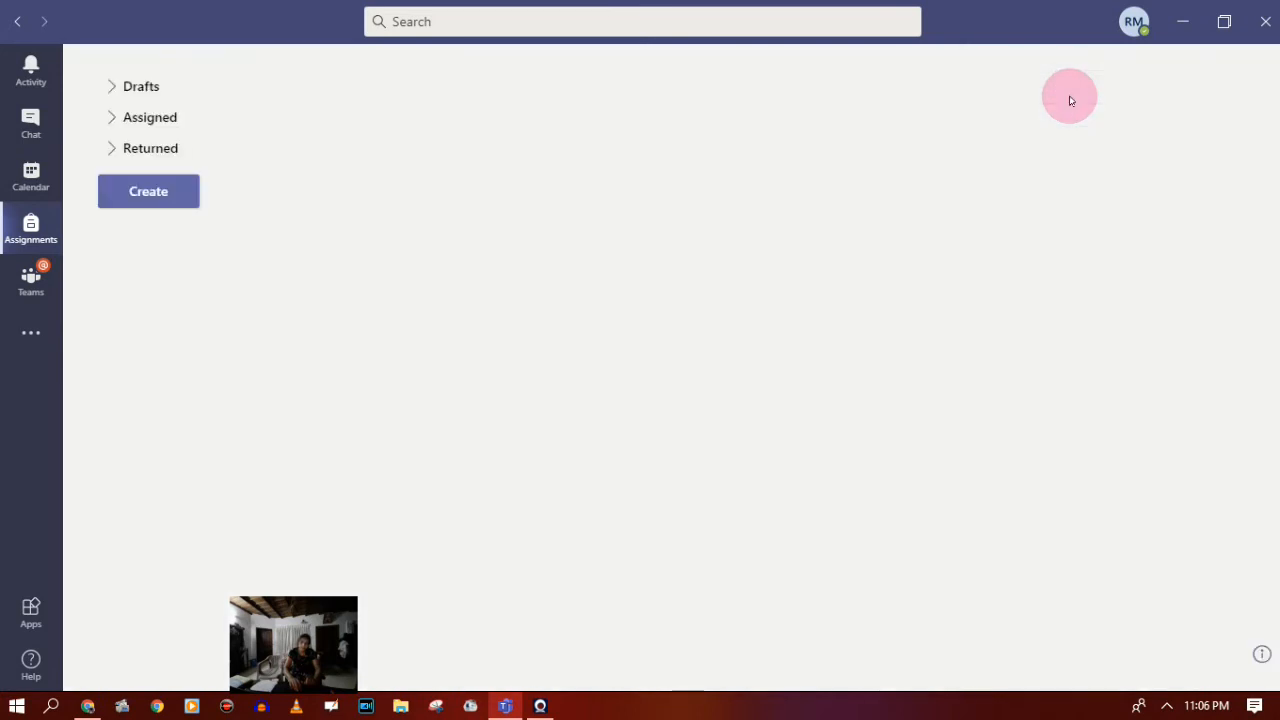
left_click(143, 90)
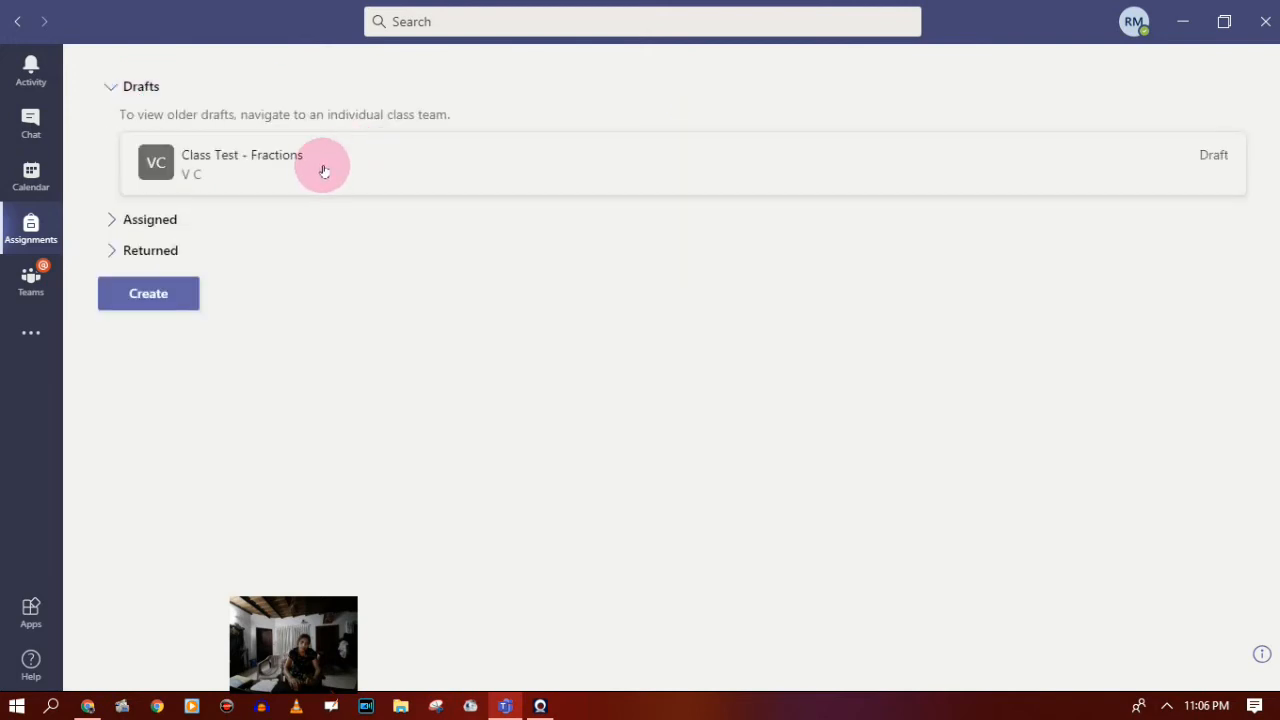
Step: Show the assigned assignments and open class VI B's "Class Test" to view its submissions
left_click(113, 222)
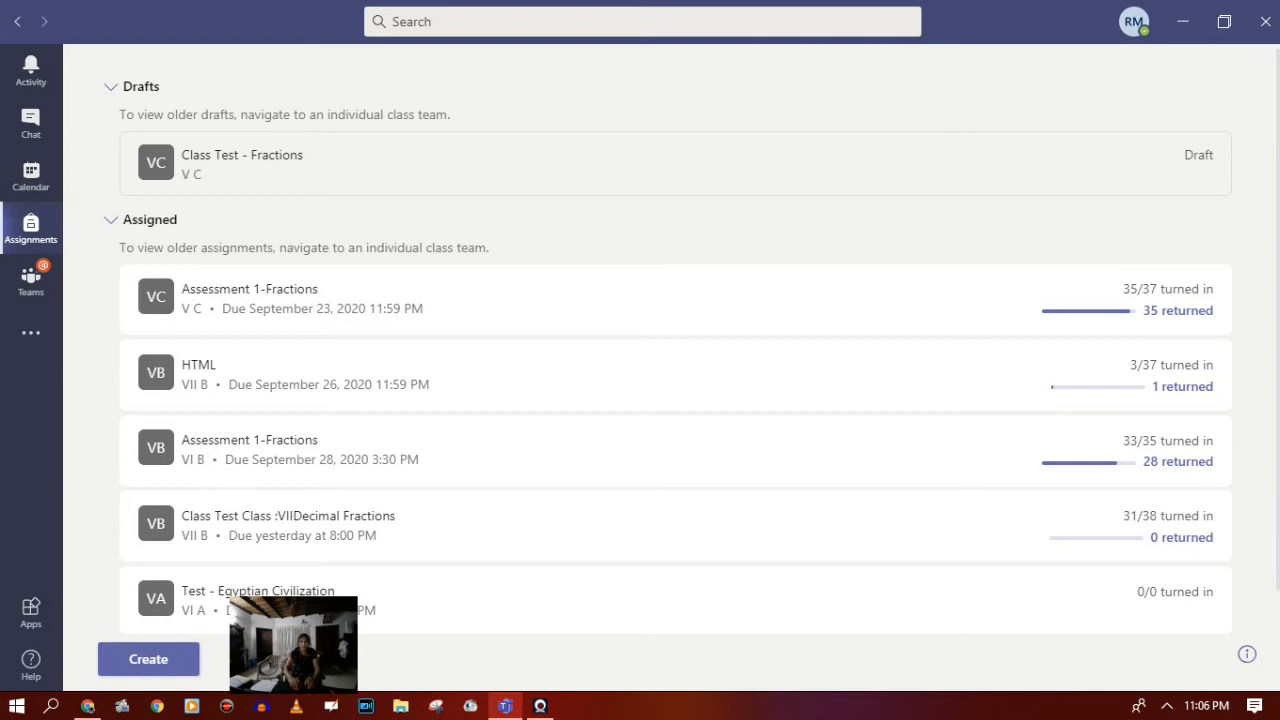
scroll(670, 340, "down", 2)
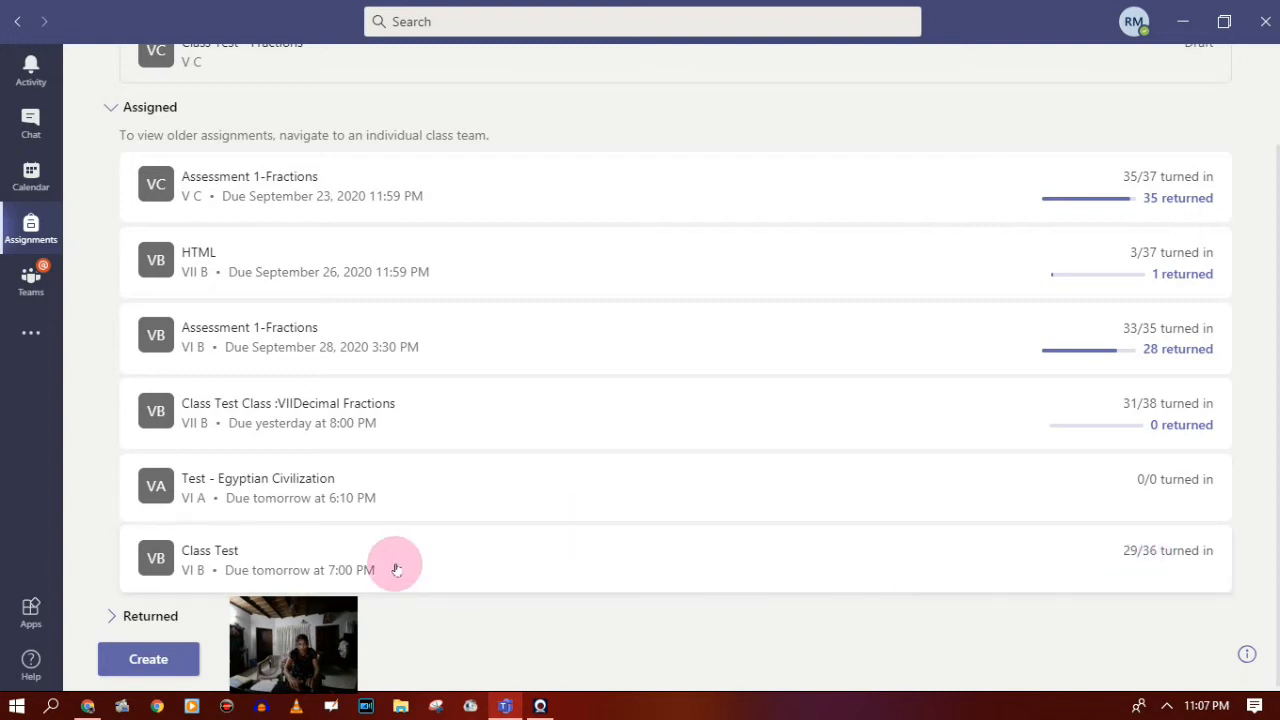
left_click(226, 560)
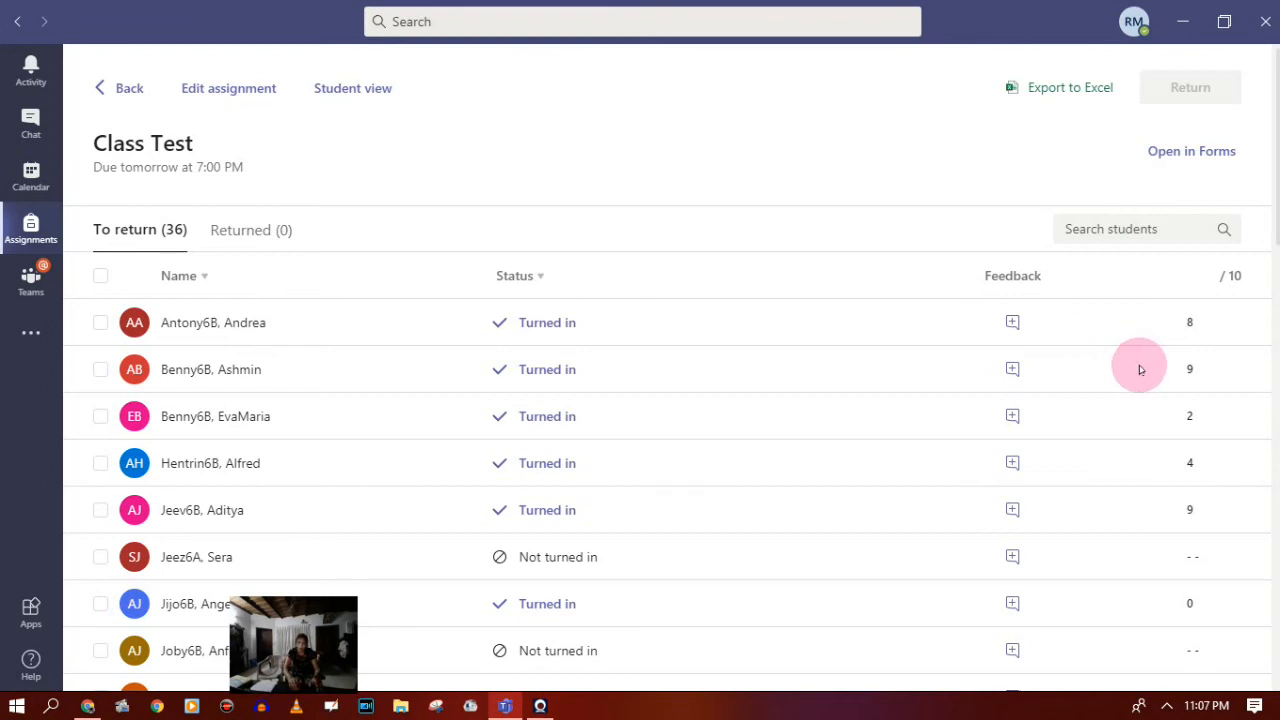
Step: Open the Class Test submissions in Microsoft Forms and close the older Forms browser tabs
left_click(1188, 155)
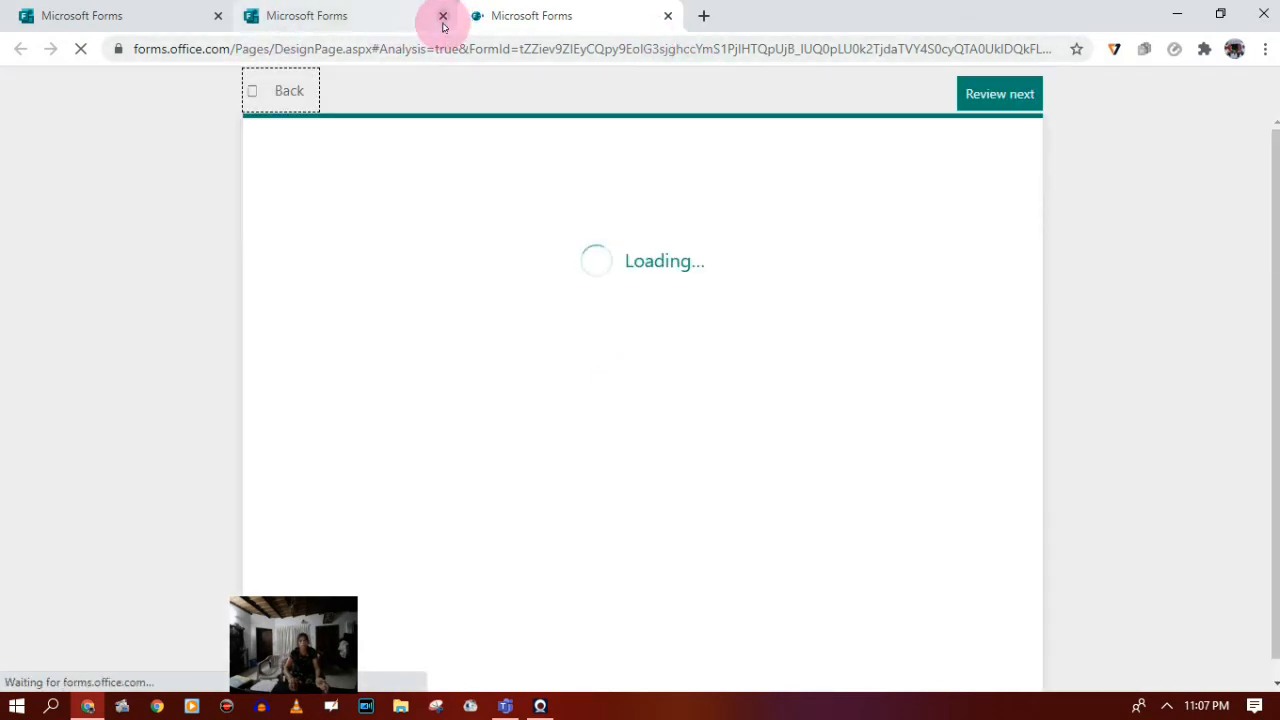
left_click(218, 16)
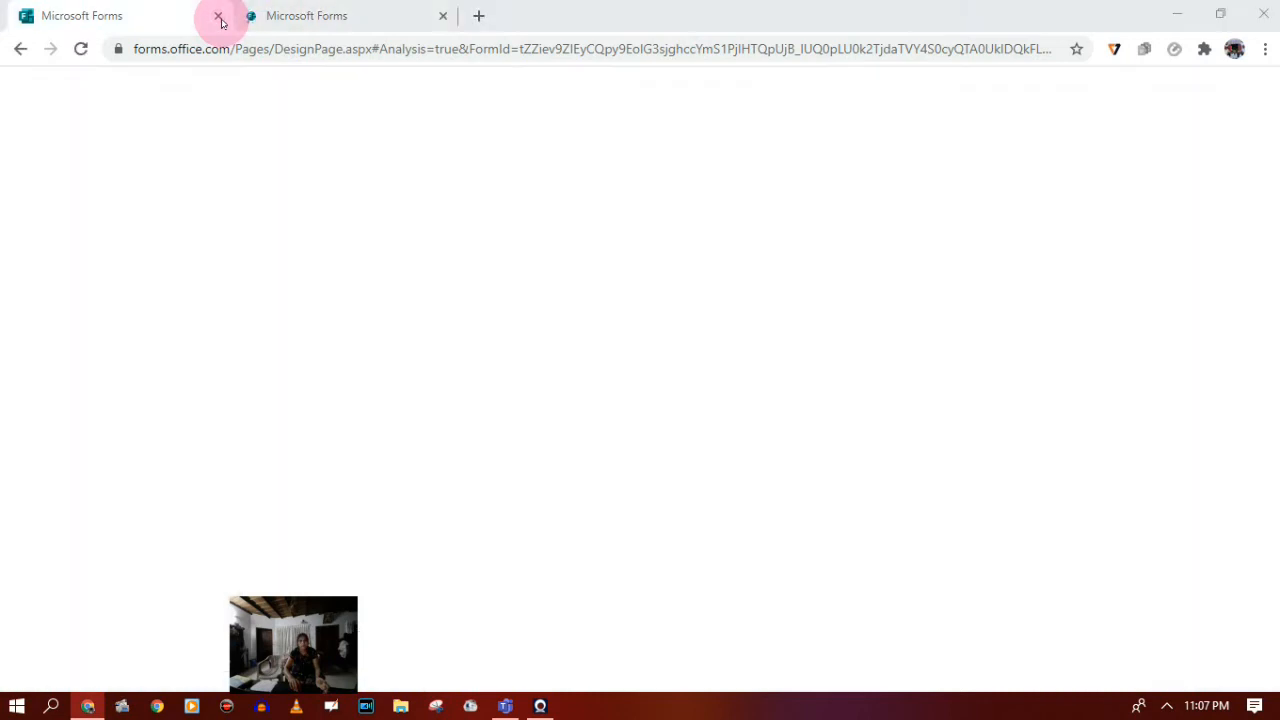
left_click(218, 17)
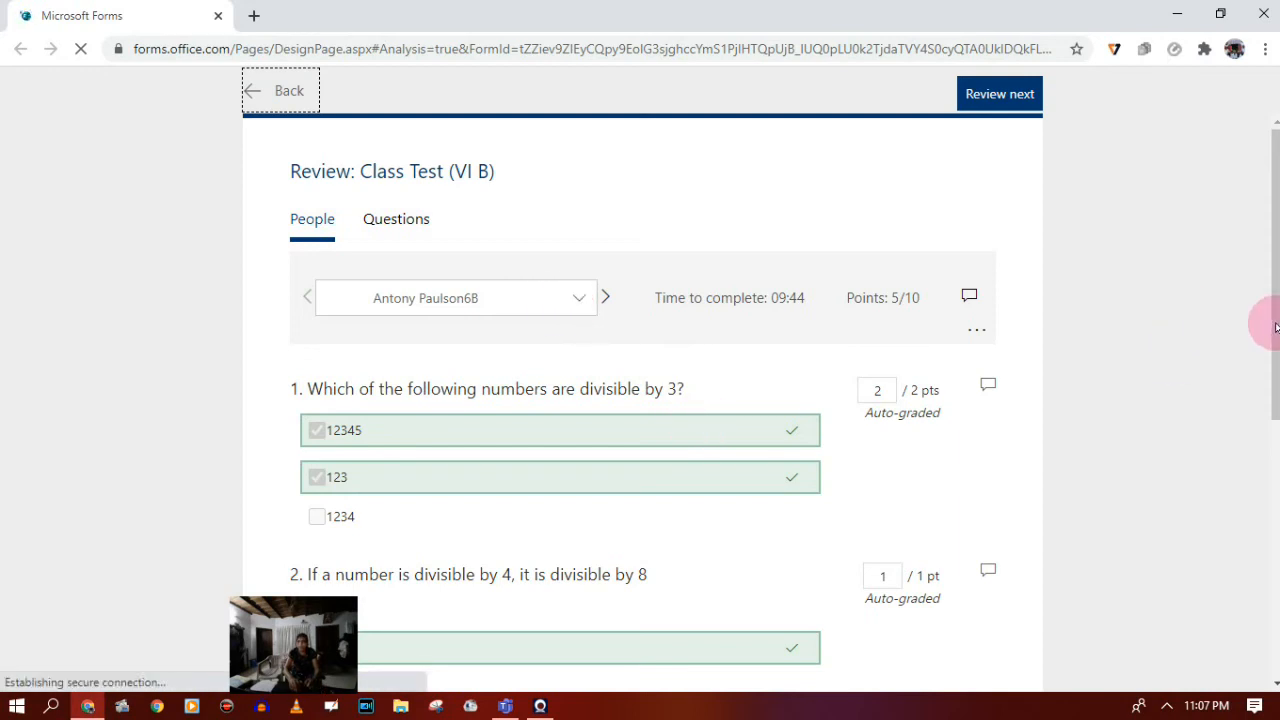
Step: Review the first student's Class Test answers and bring up the next submission with its ungraded question 5
left_click_drag(1277, 369, 1277, 624)
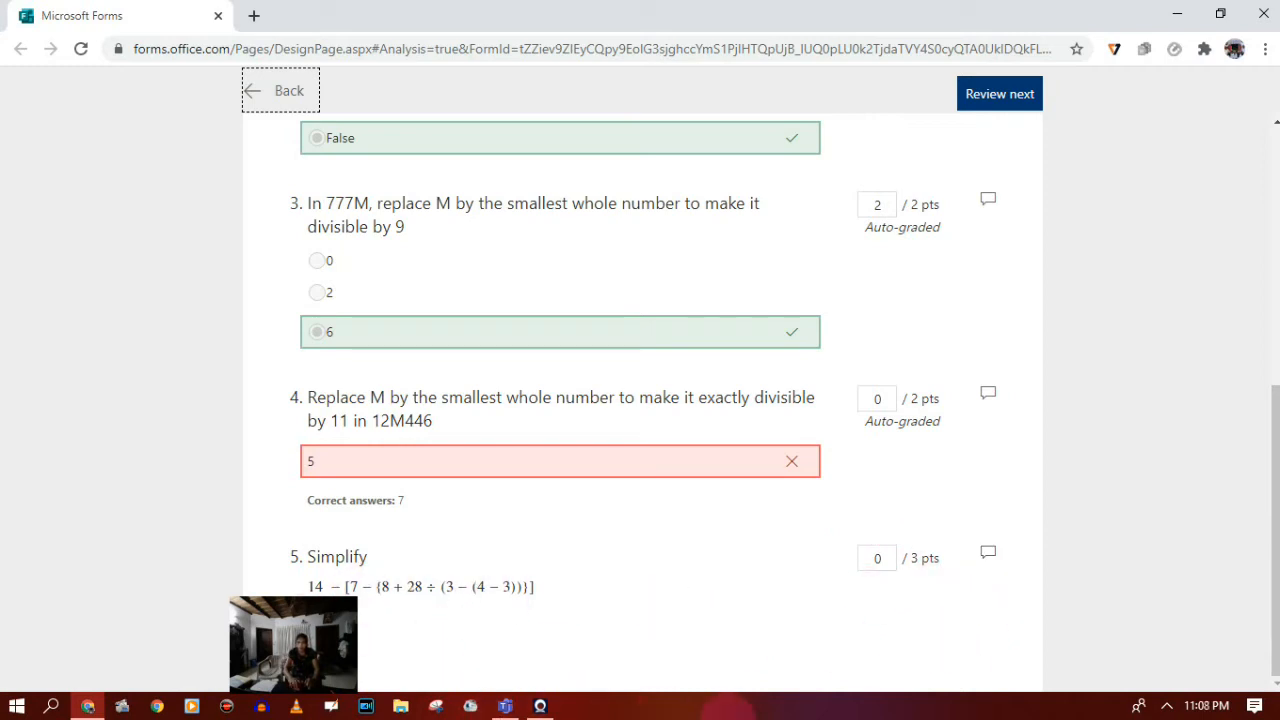
left_click_drag(1273, 430, 1266, 190)
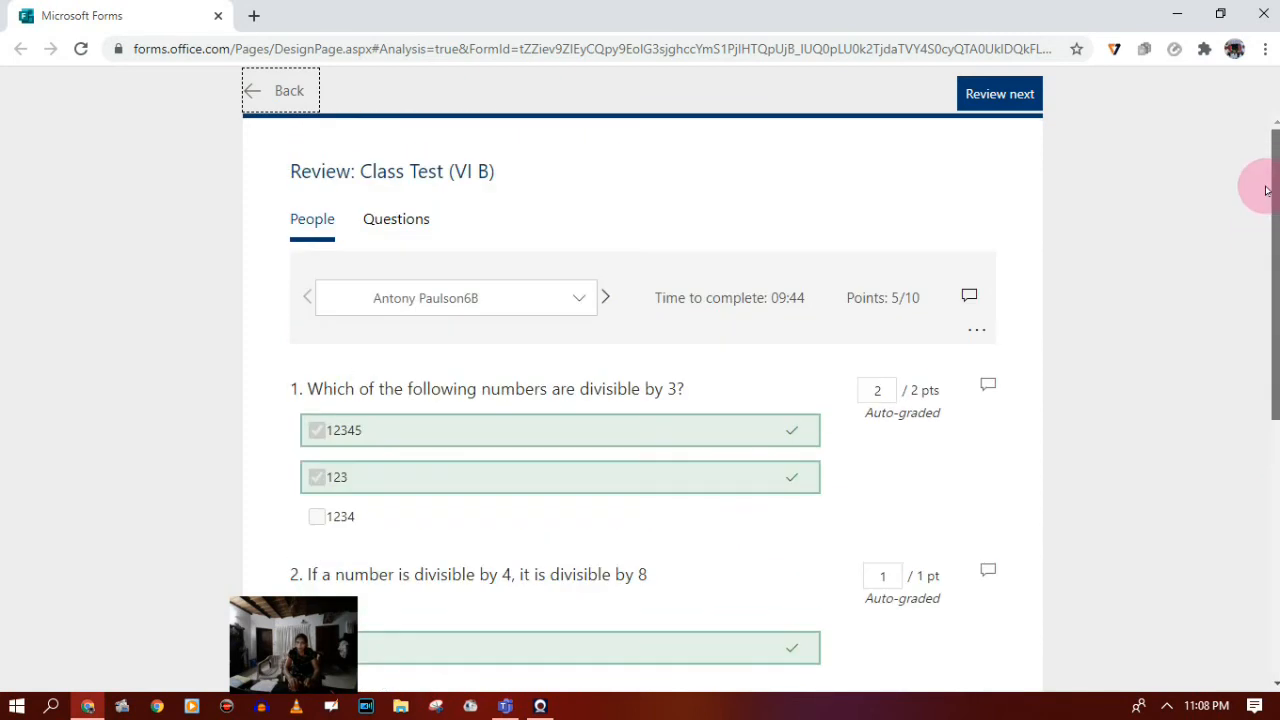
left_click(1012, 95)
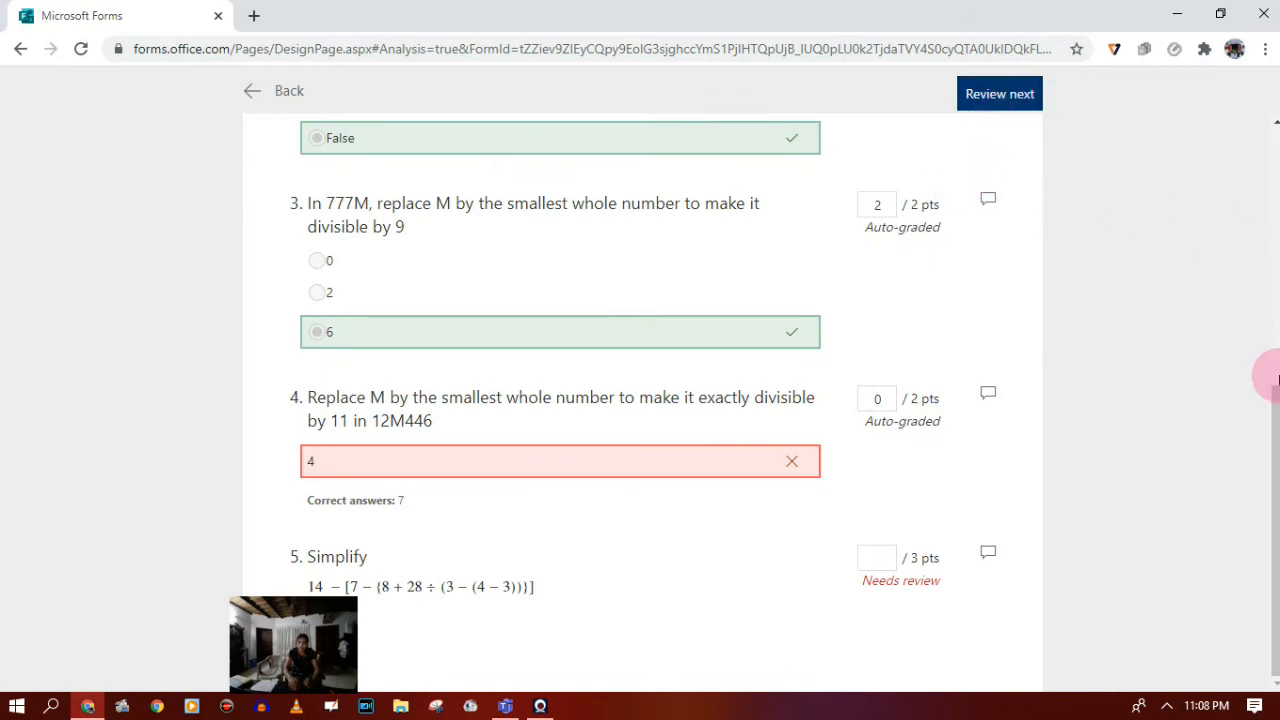
mouse_move(1275, 413)
left_mouse_down()
mouse_move(1275, 186)
mouse_move(1275, 416)
left_mouse_up()
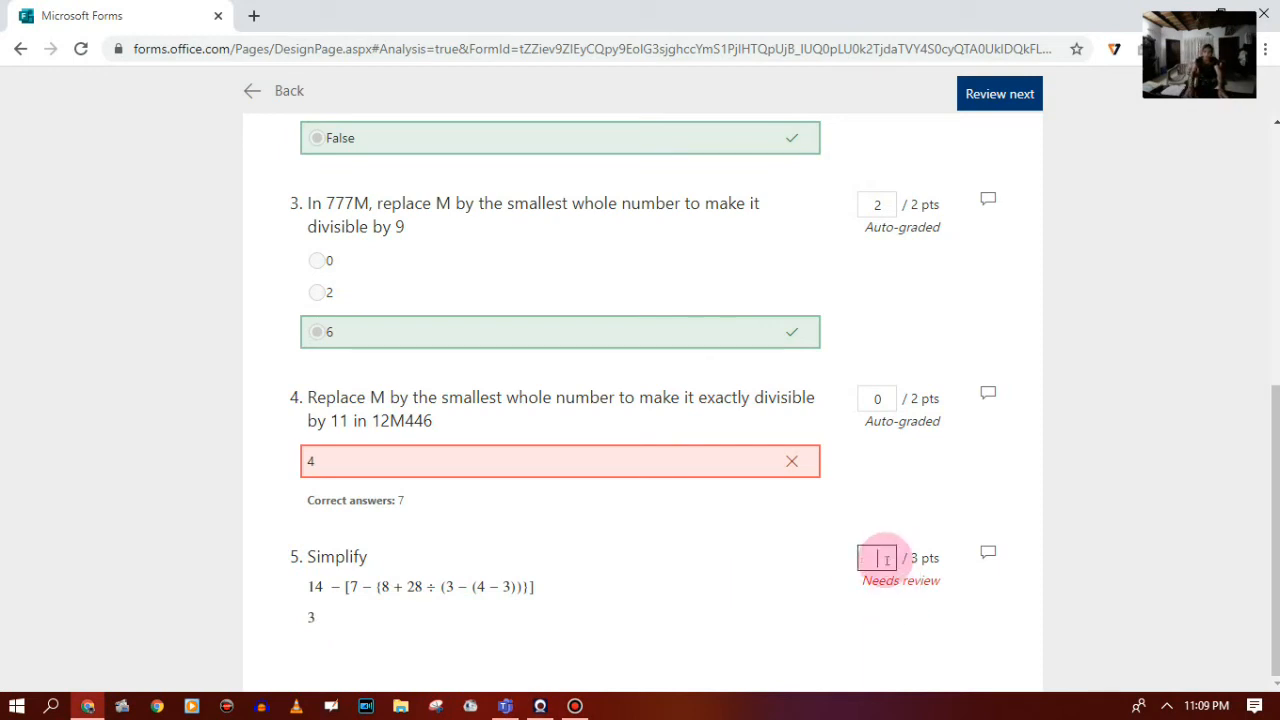
Step: Go to the next student's submission, award 3 points for question 5, and check the total score
left_click(1020, 97)
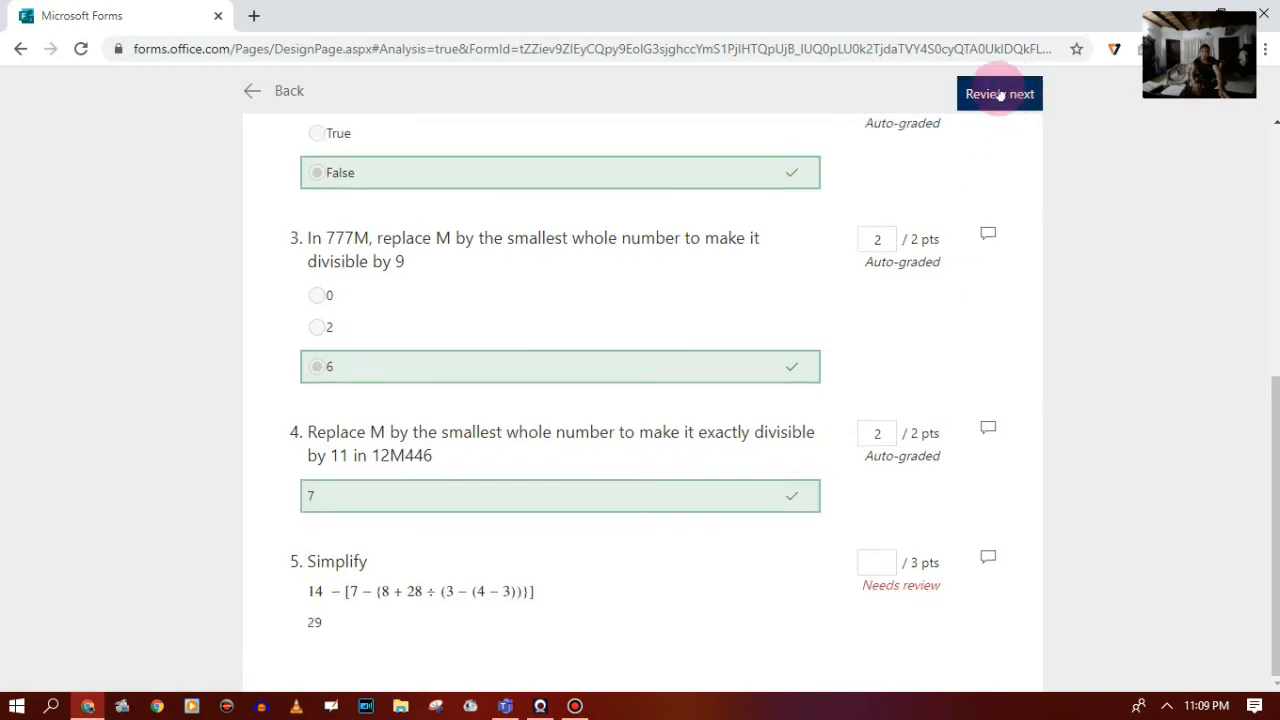
scroll(1268, 214, "up", 5)
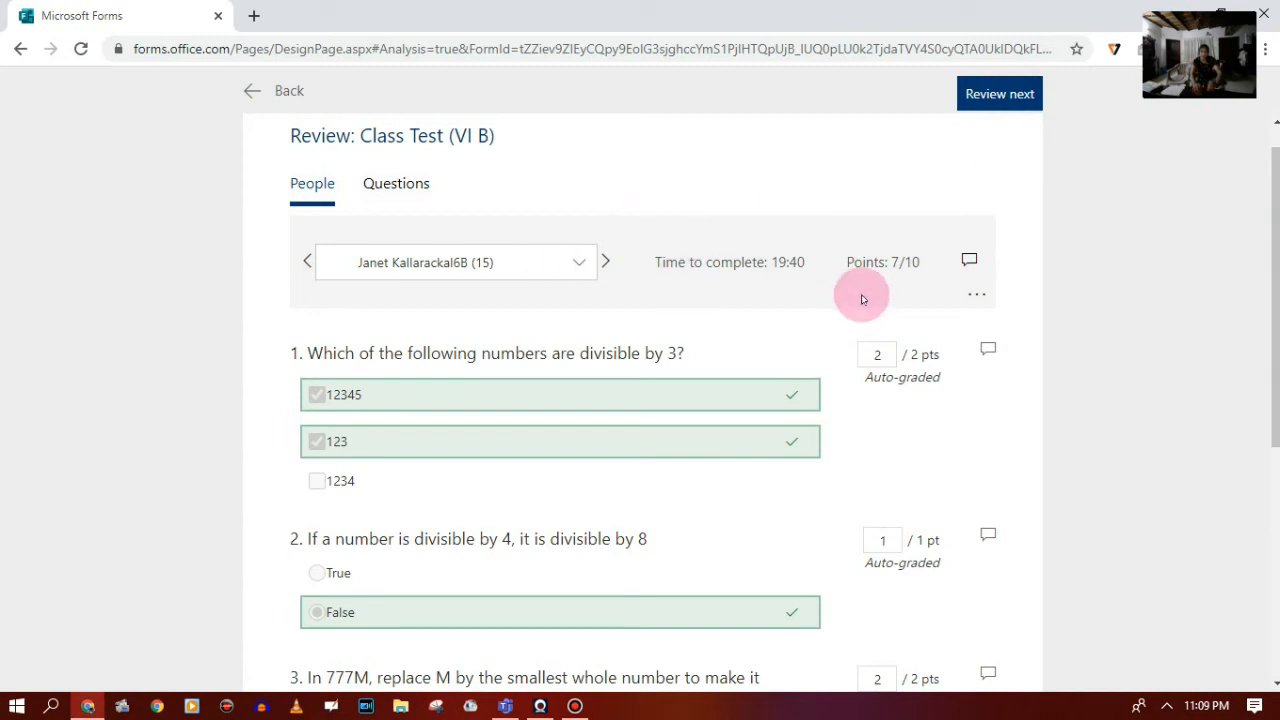
left_click_drag(1274, 301, 1277, 533)
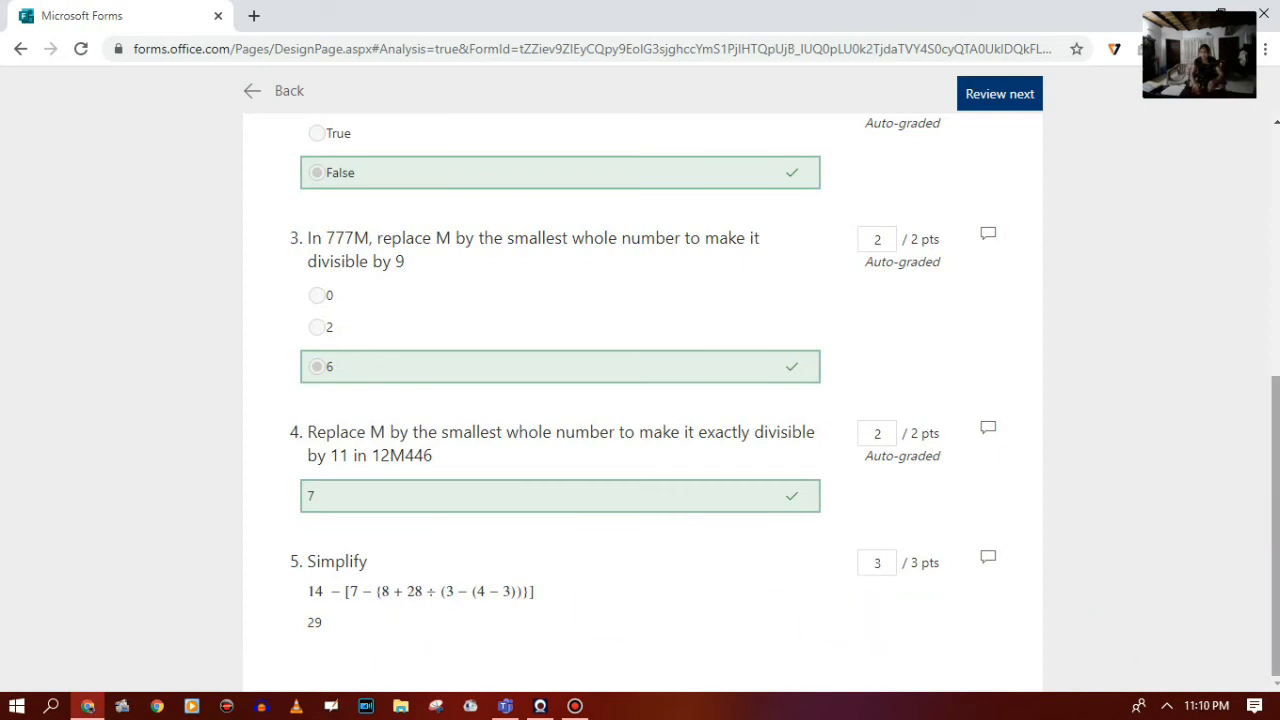
scroll(640, 400, "up", 5)
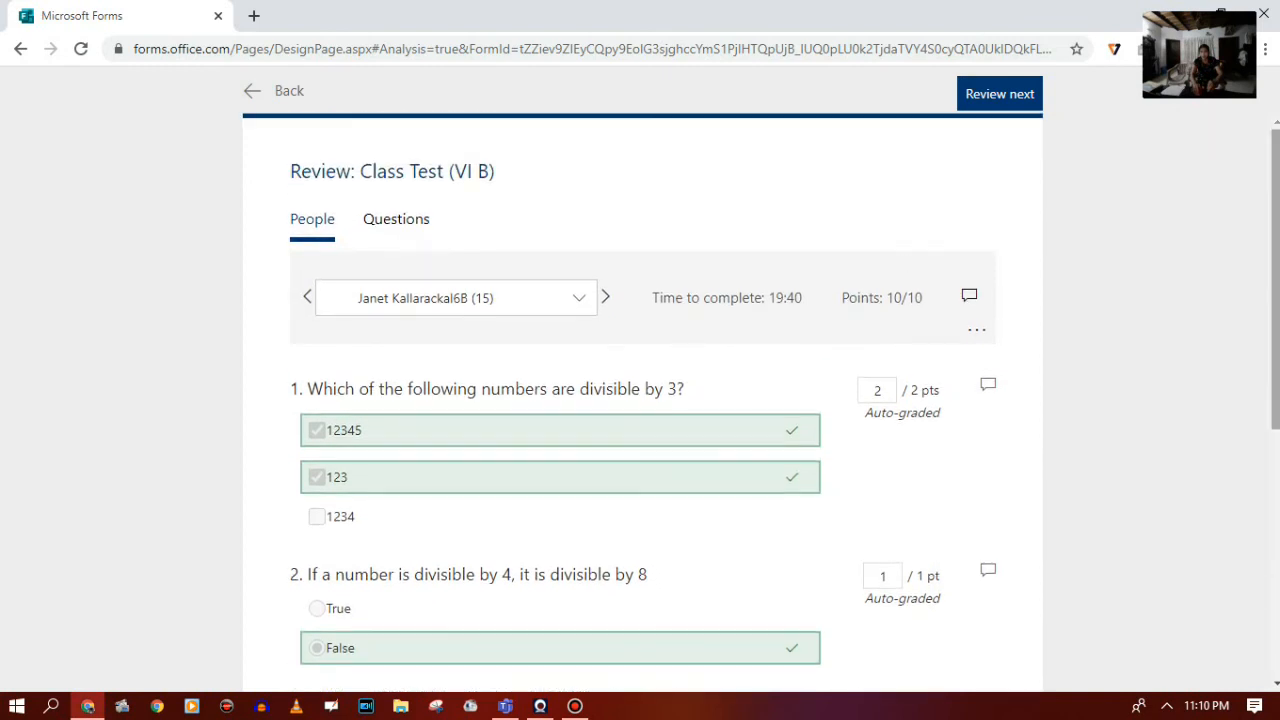
left_click(910, 300)
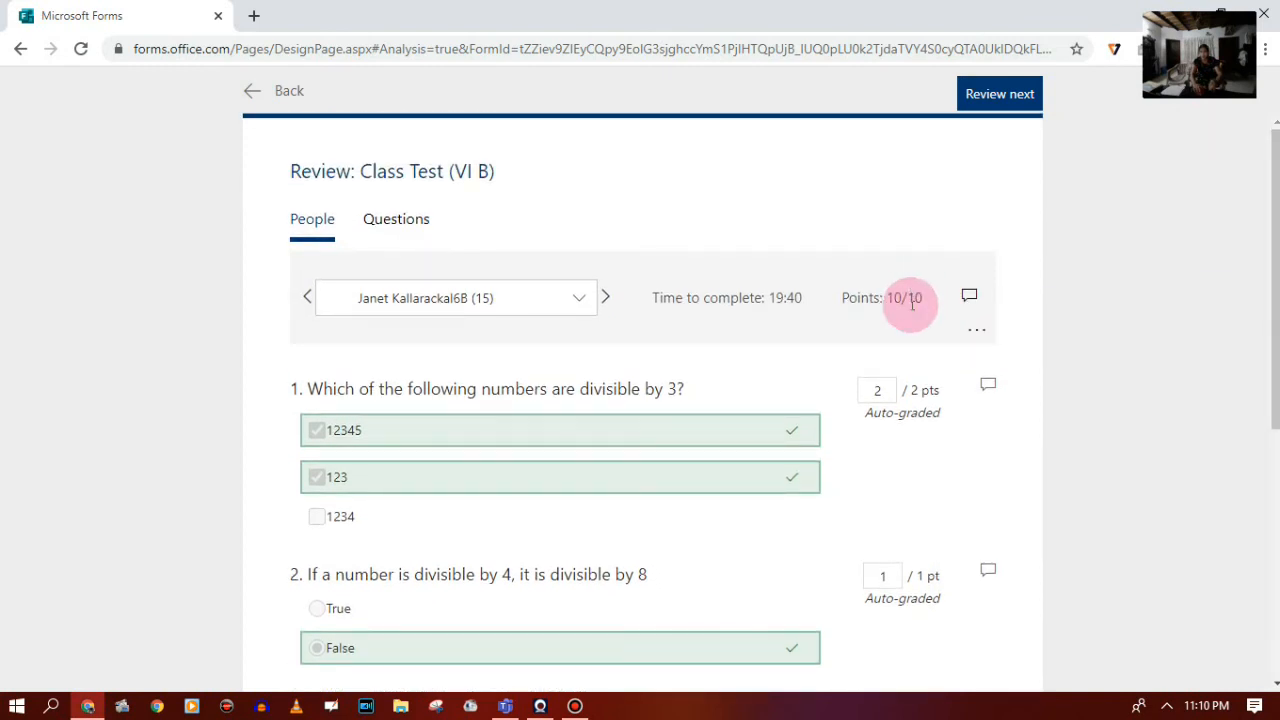
Step: Enter the overall feedback "Well don" for this student and move on to the next submission to review
left_click(969, 295)
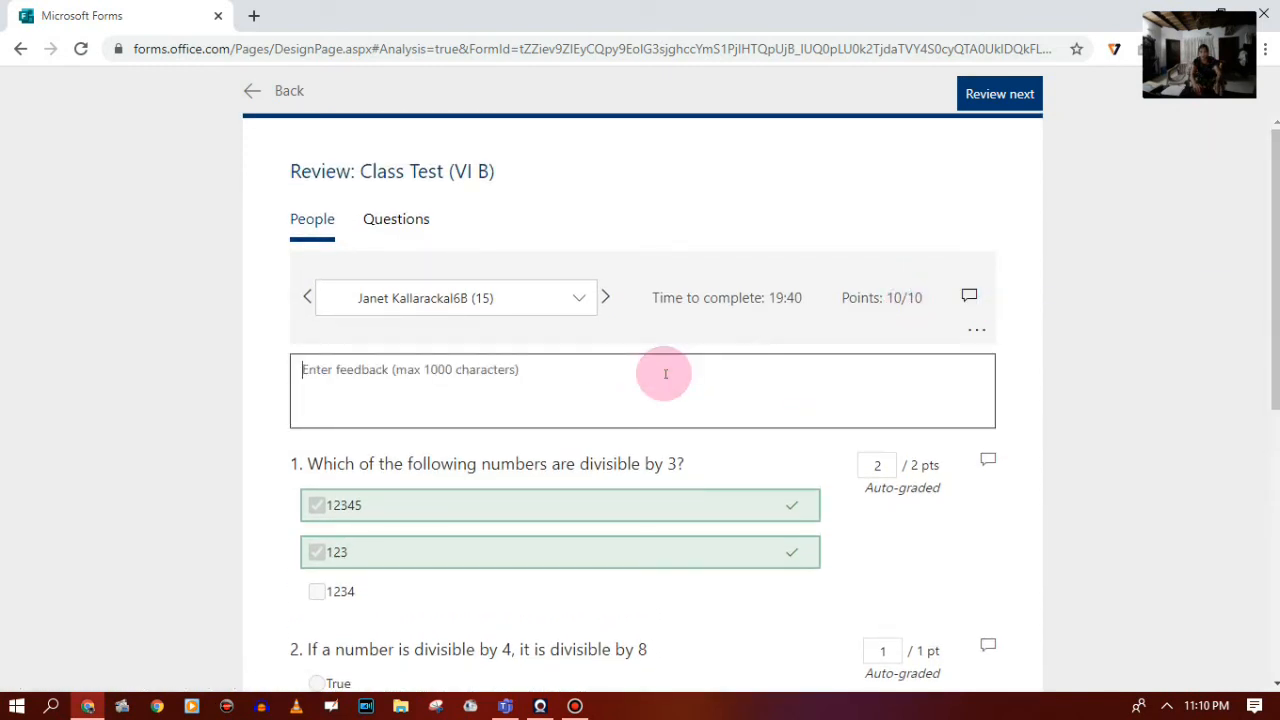
type("Well don")
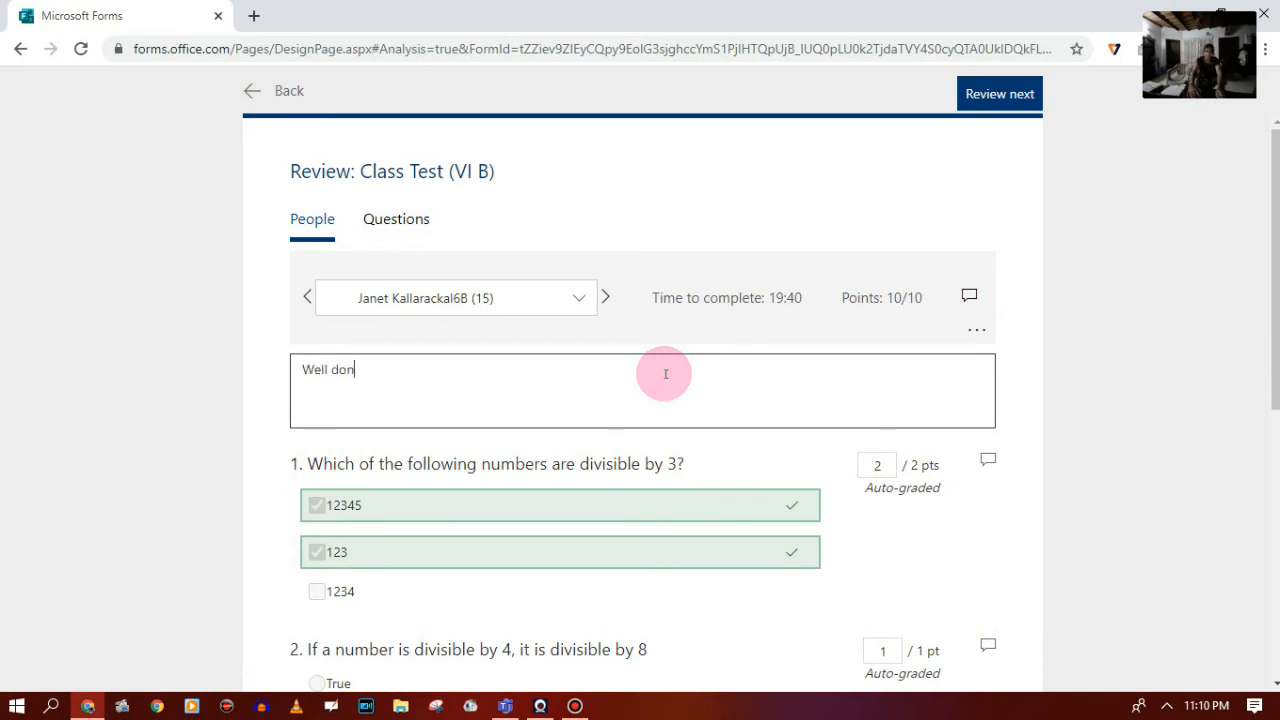
left_click(1000, 96)
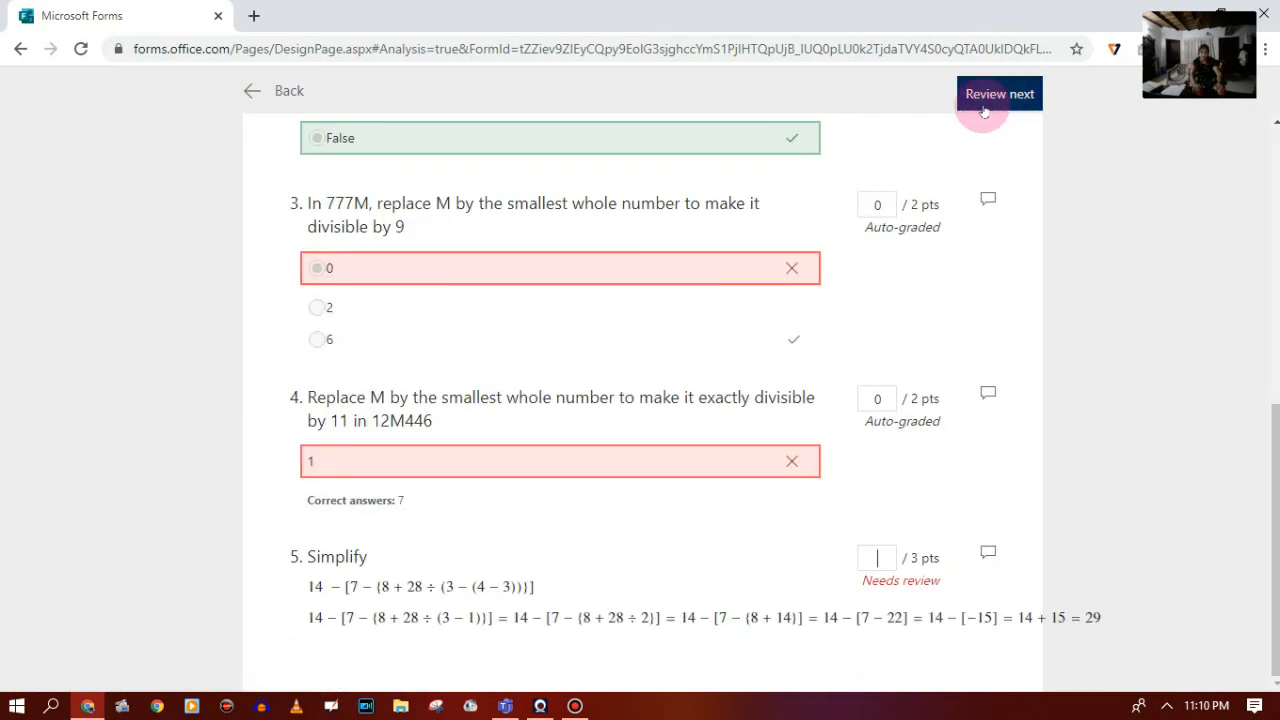
Step: Check the last student's answers and the points given for each question
left_click(899, 477)
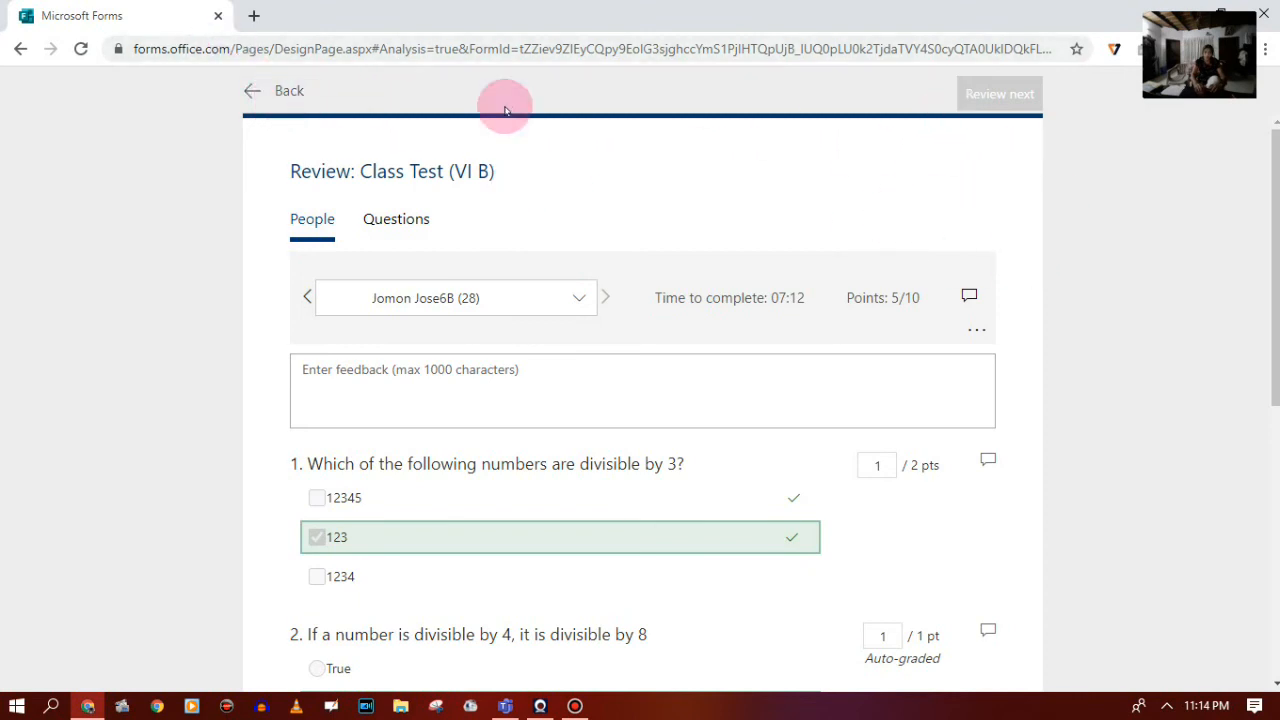
scroll(1268, 290, "down", 2)
scroll(640, 400, "down", 3)
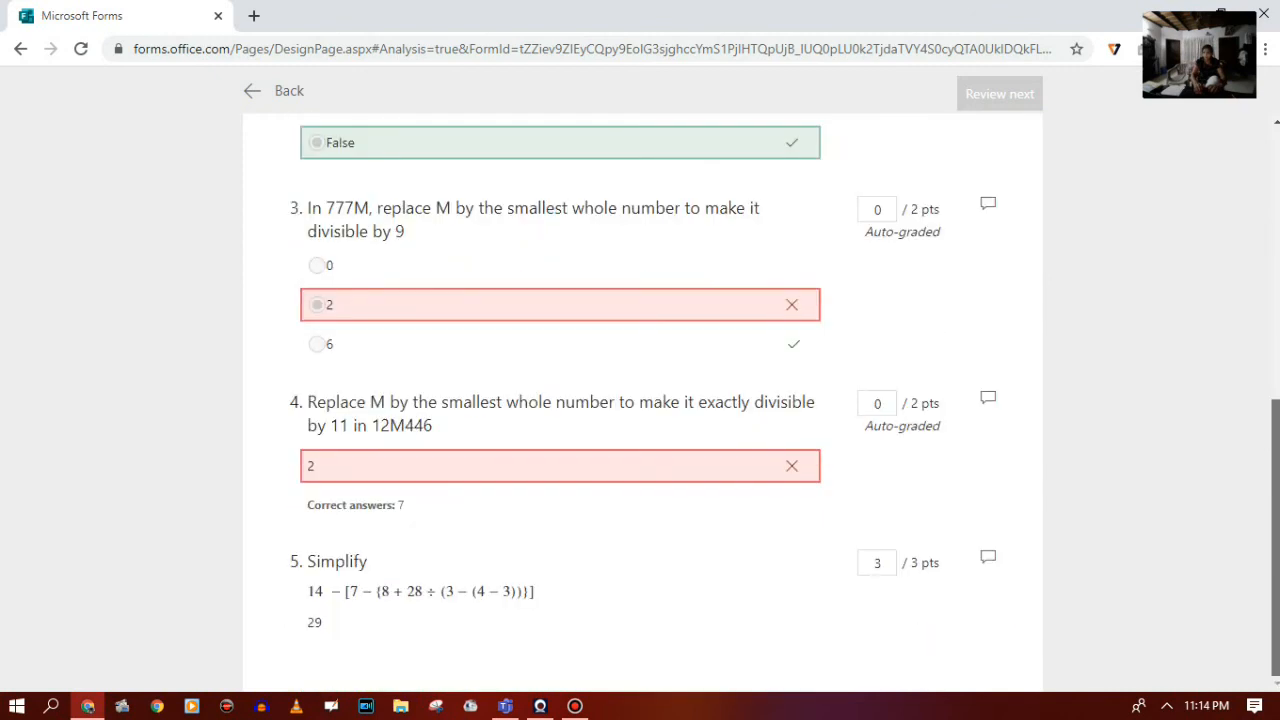
left_click_drag(1274, 618, 1219, 295)
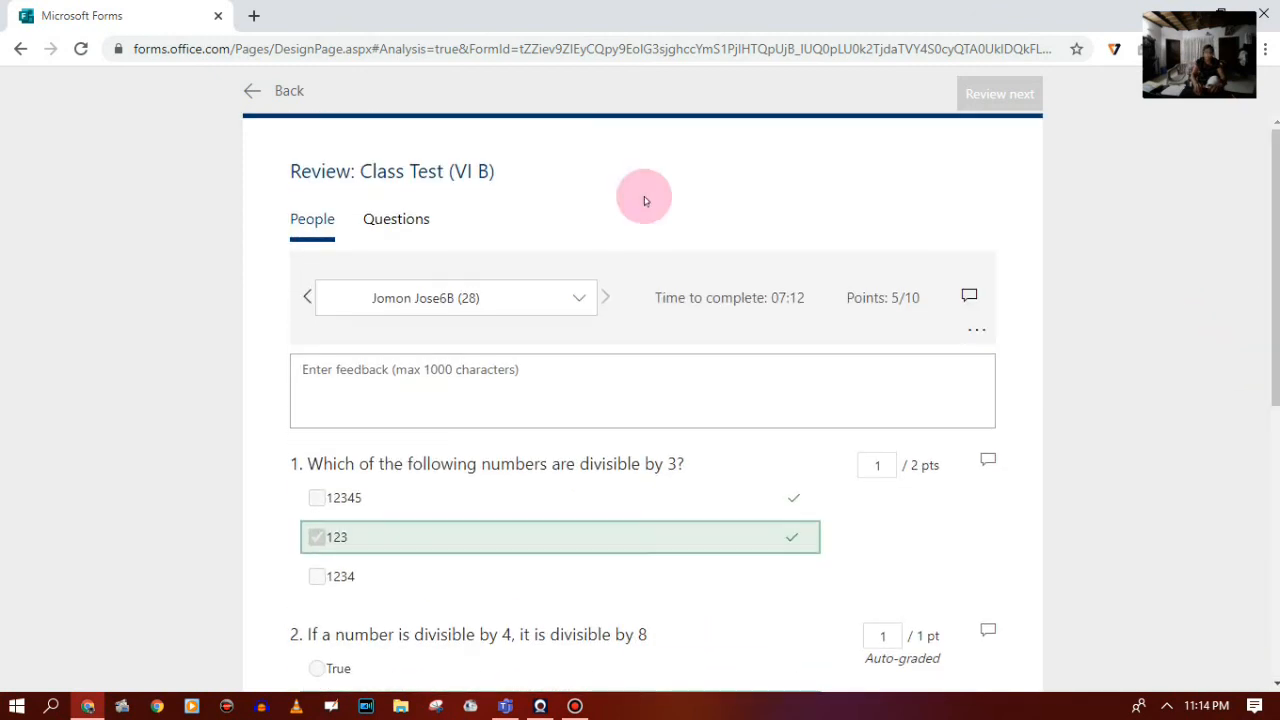
Step: Leave the answer review, select all students in the Class Test grades list, and post their scores
left_click(253, 92)
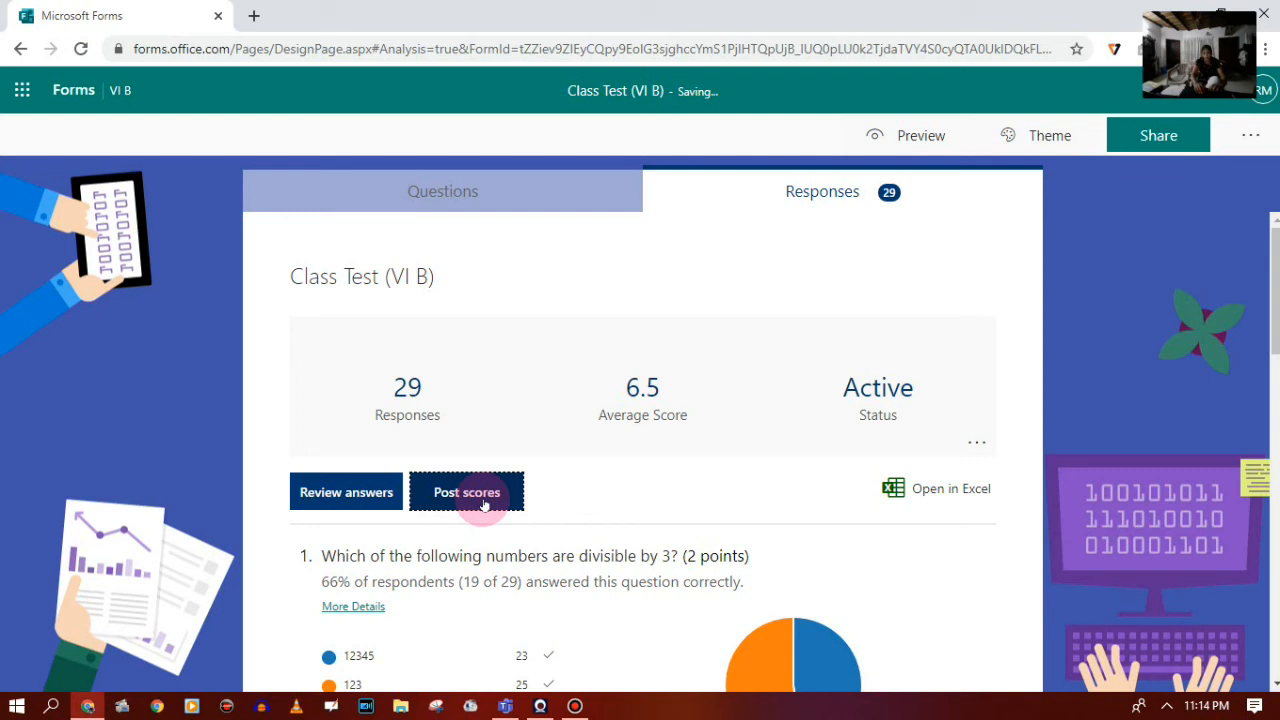
left_click(484, 503)
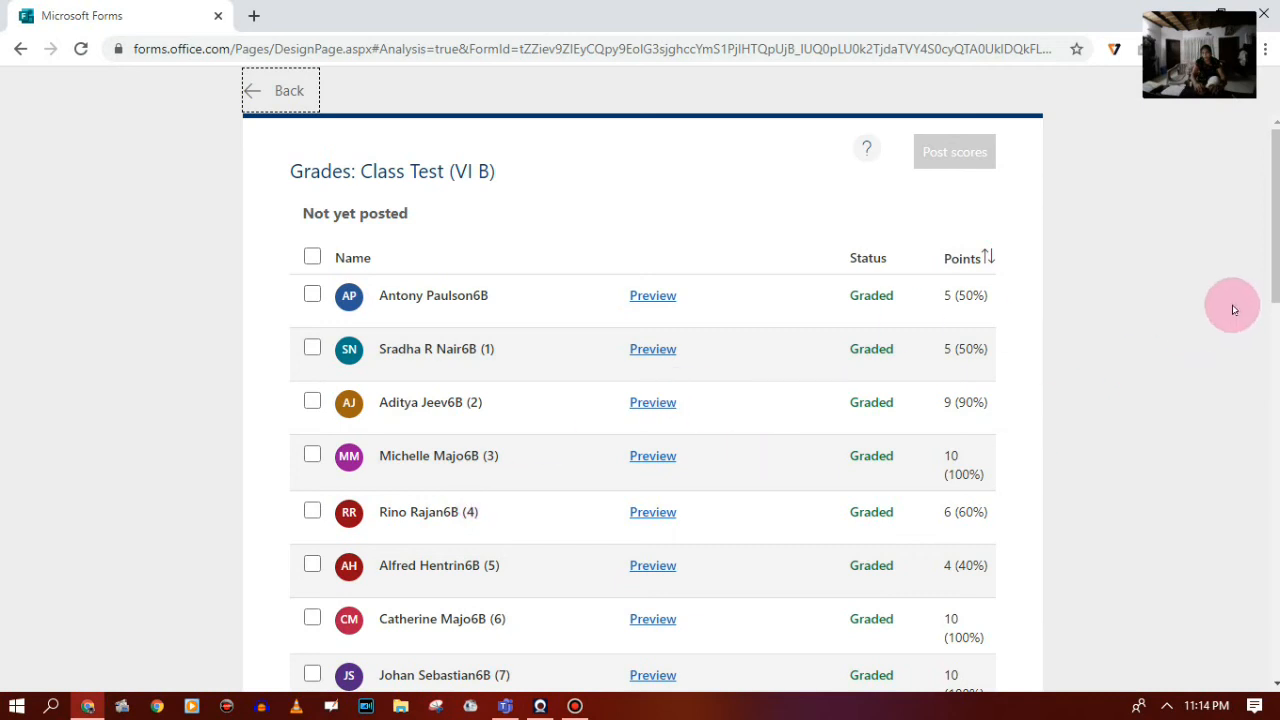
left_click_drag(1276, 272, 1276, 198)
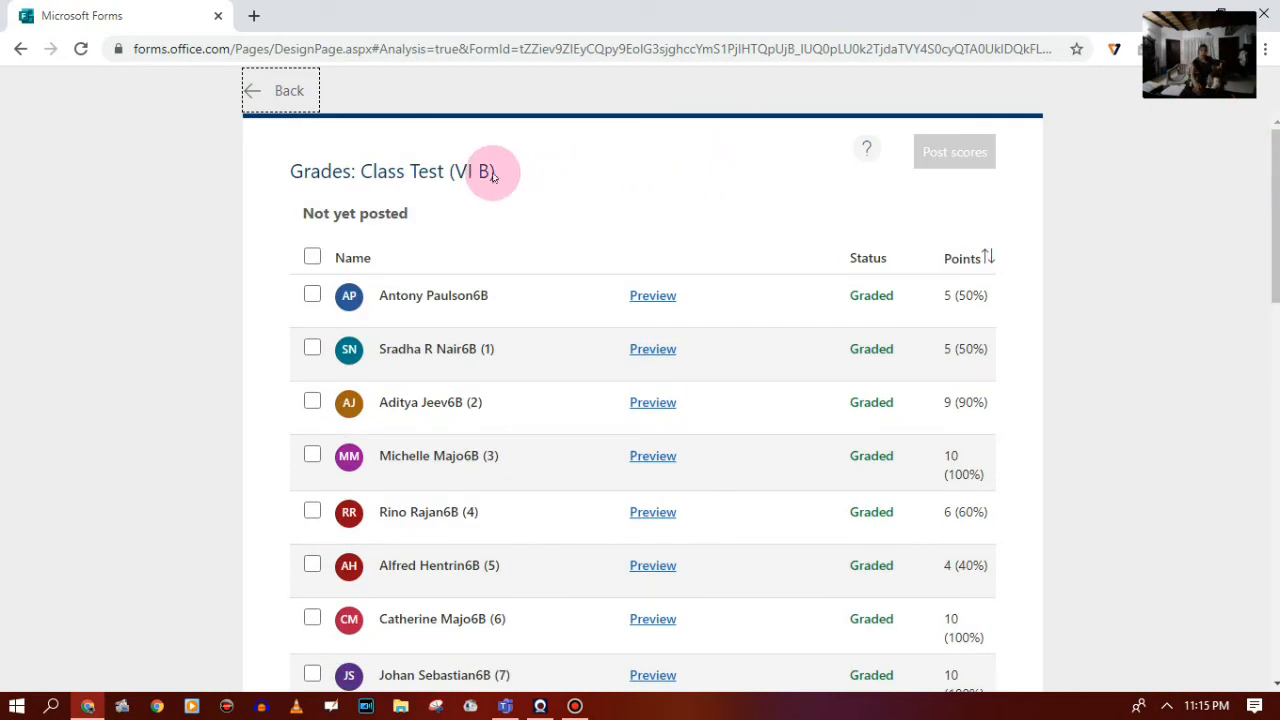
left_click(312, 258)
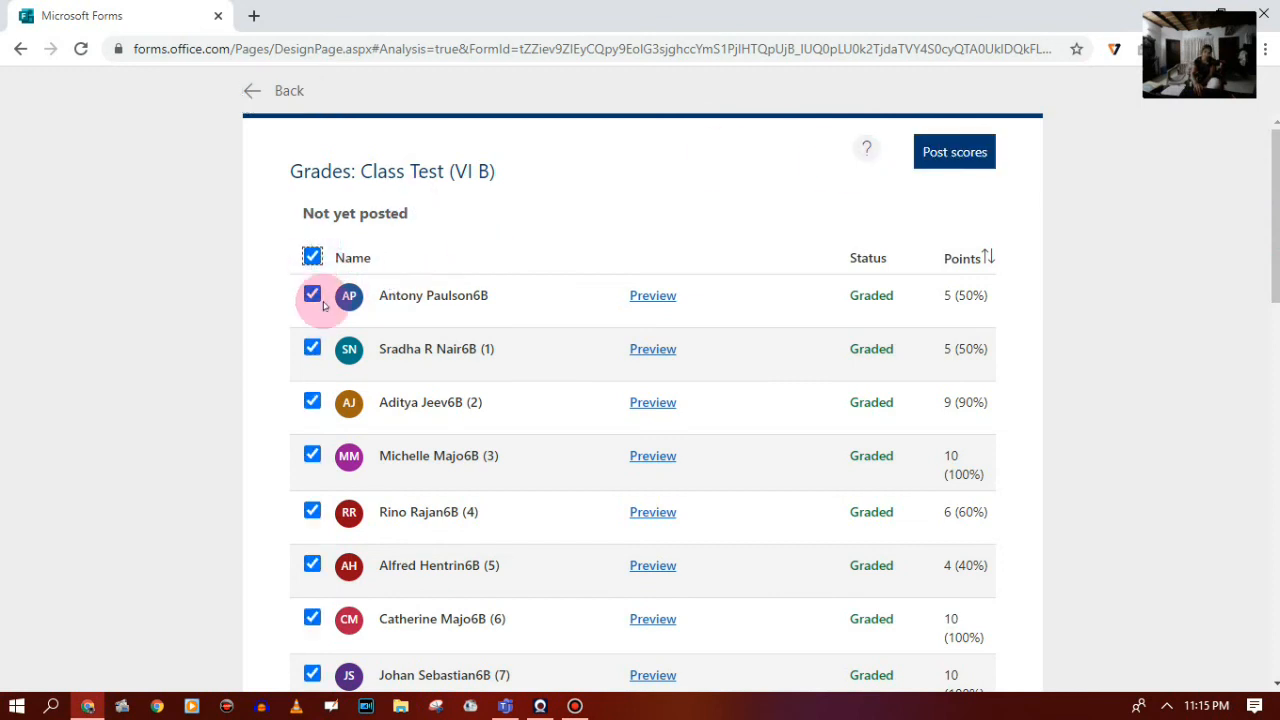
left_click(957, 167)
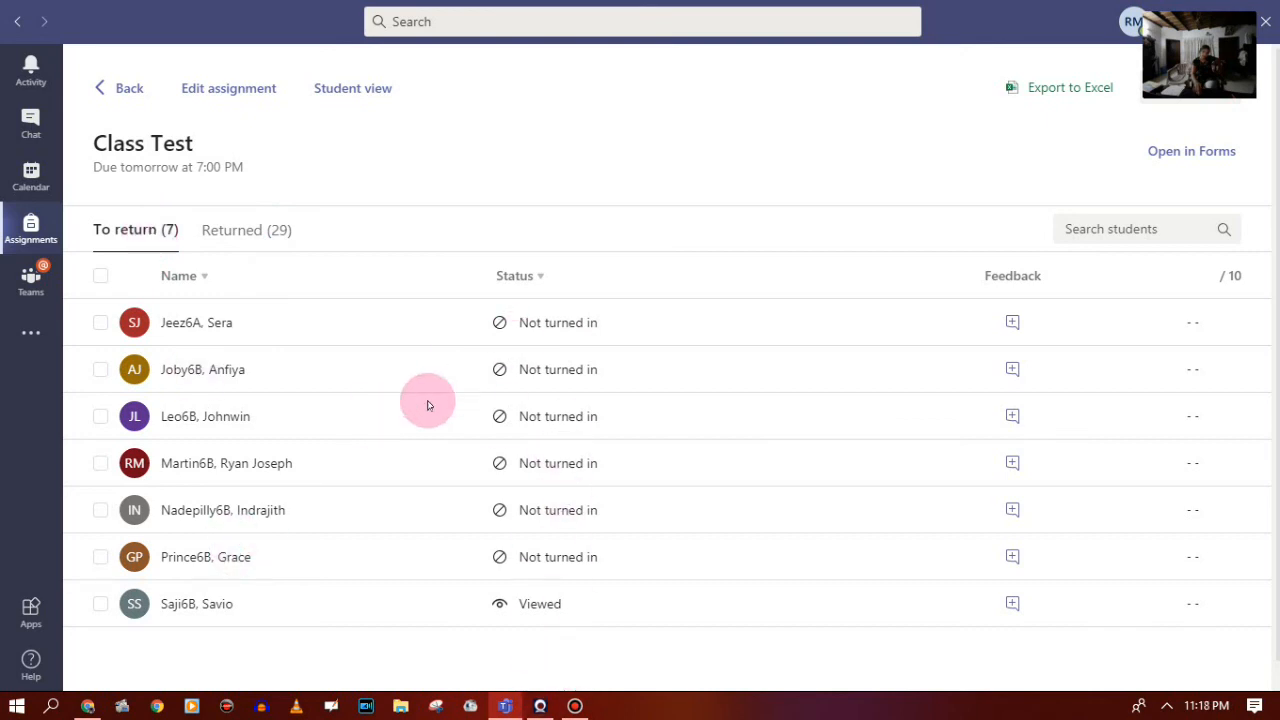
Step: Switch to Microsoft Teams and show the returned submissions of the Class Test
left_click(258, 233)
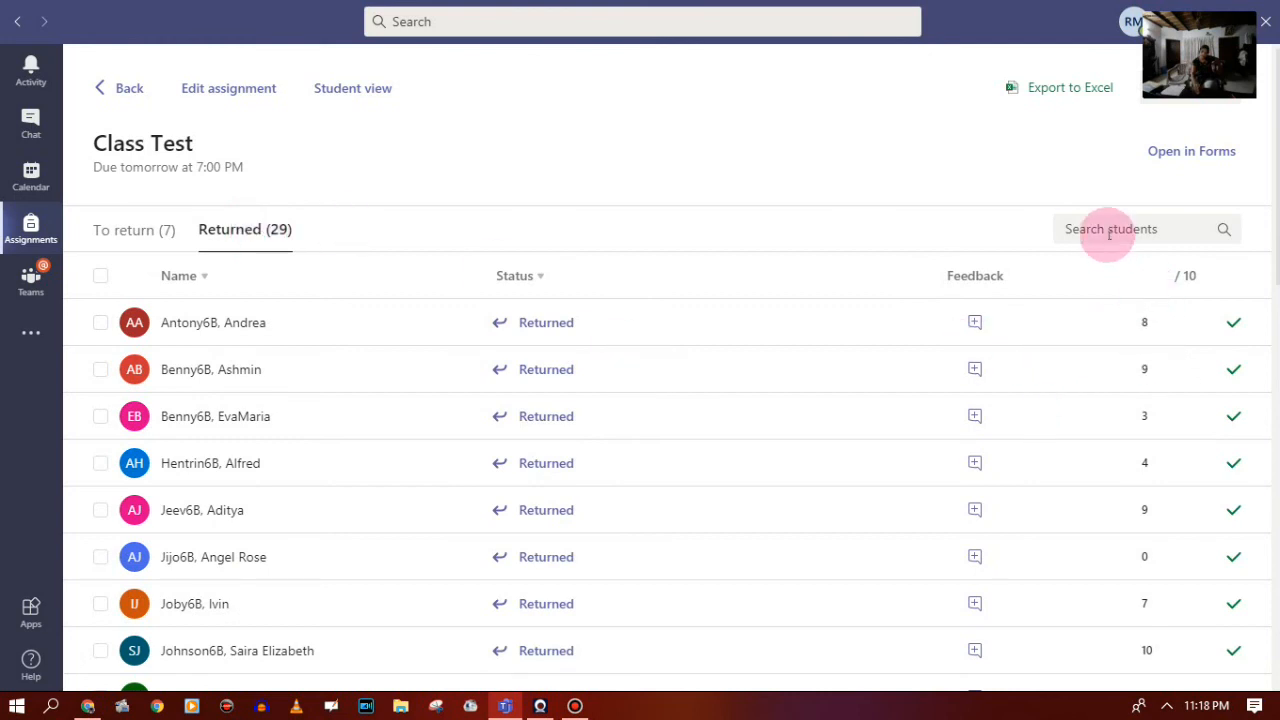
Step: Export the Class Test grades to Excel and show the desktop
left_click(1066, 92)
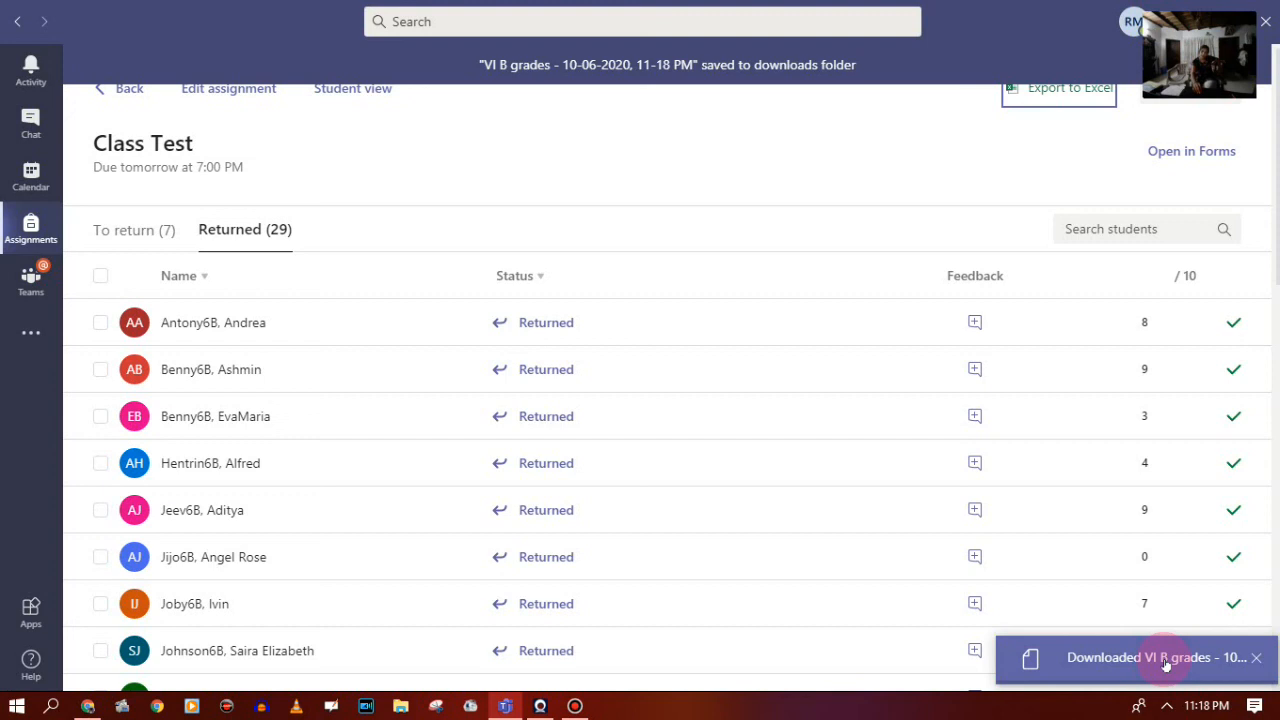
left_click(1165, 665)
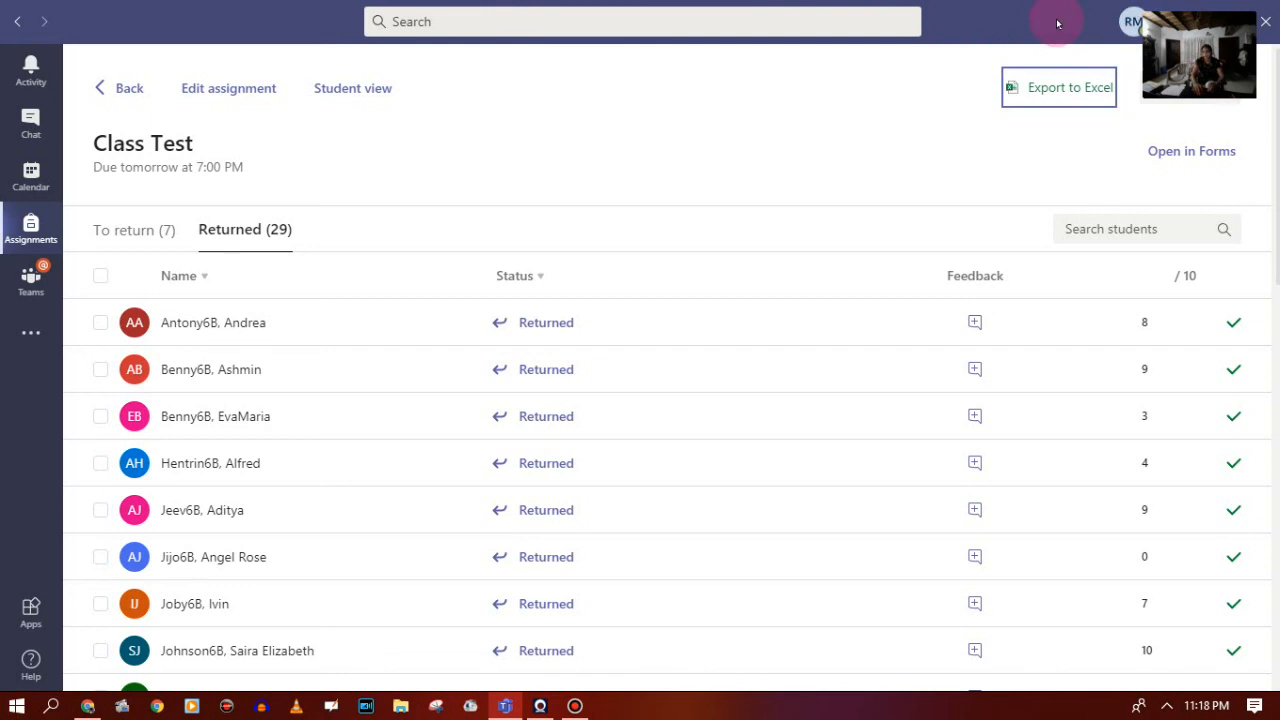
right_click(660, 708)
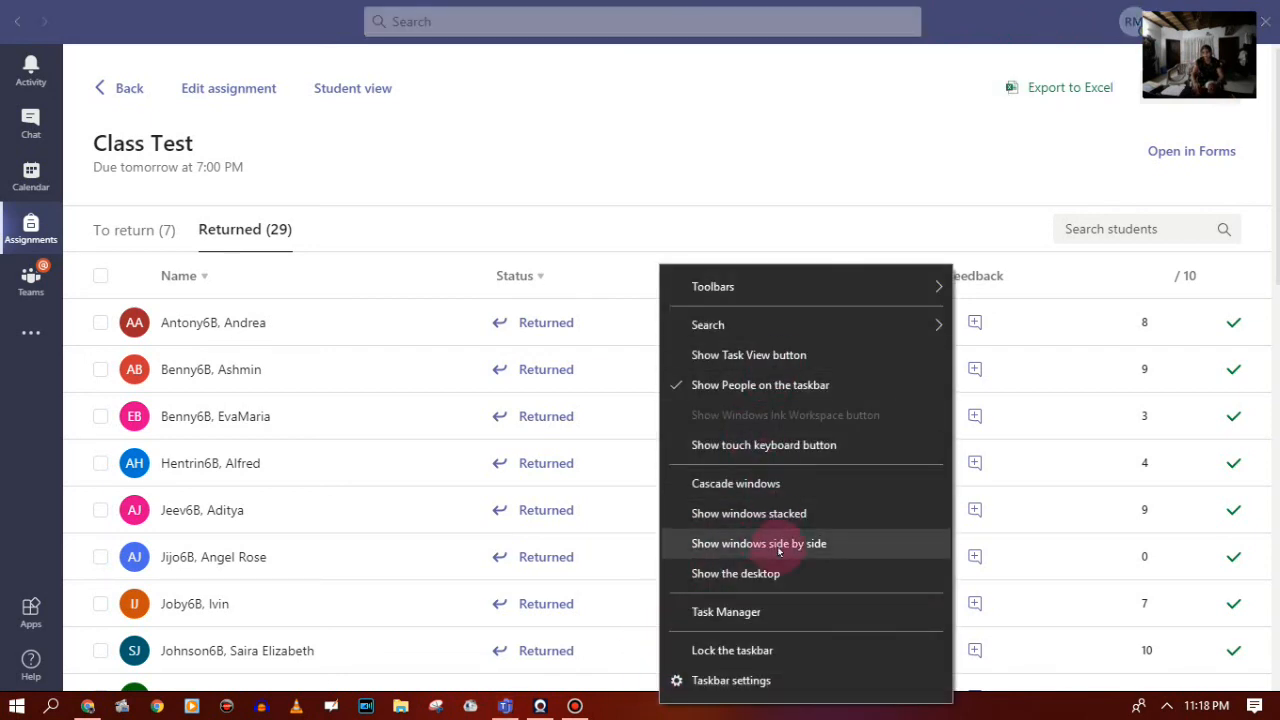
left_click(740, 573)
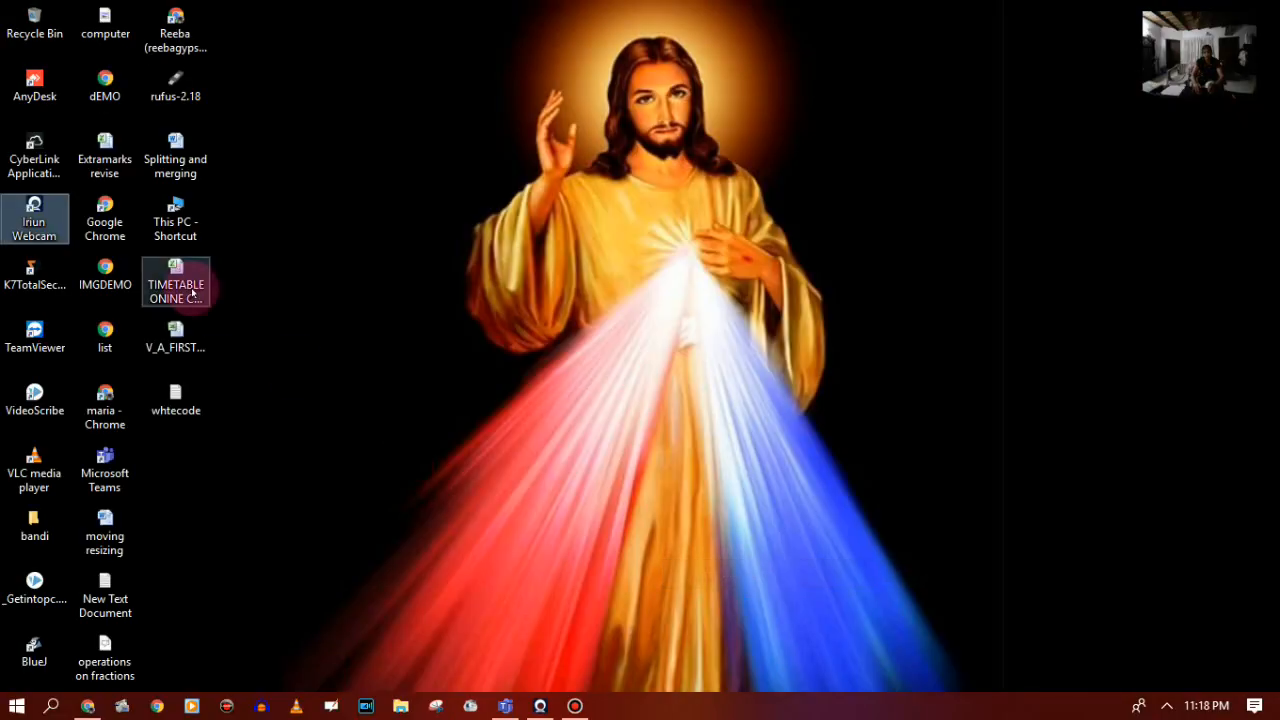
Step: Switch to File Explorer, open "VI B grades - 10-06-2020, 11-18 PM" from Downloads in a maximized Excel window, and dismiss the activation wizard
left_click(401, 708)
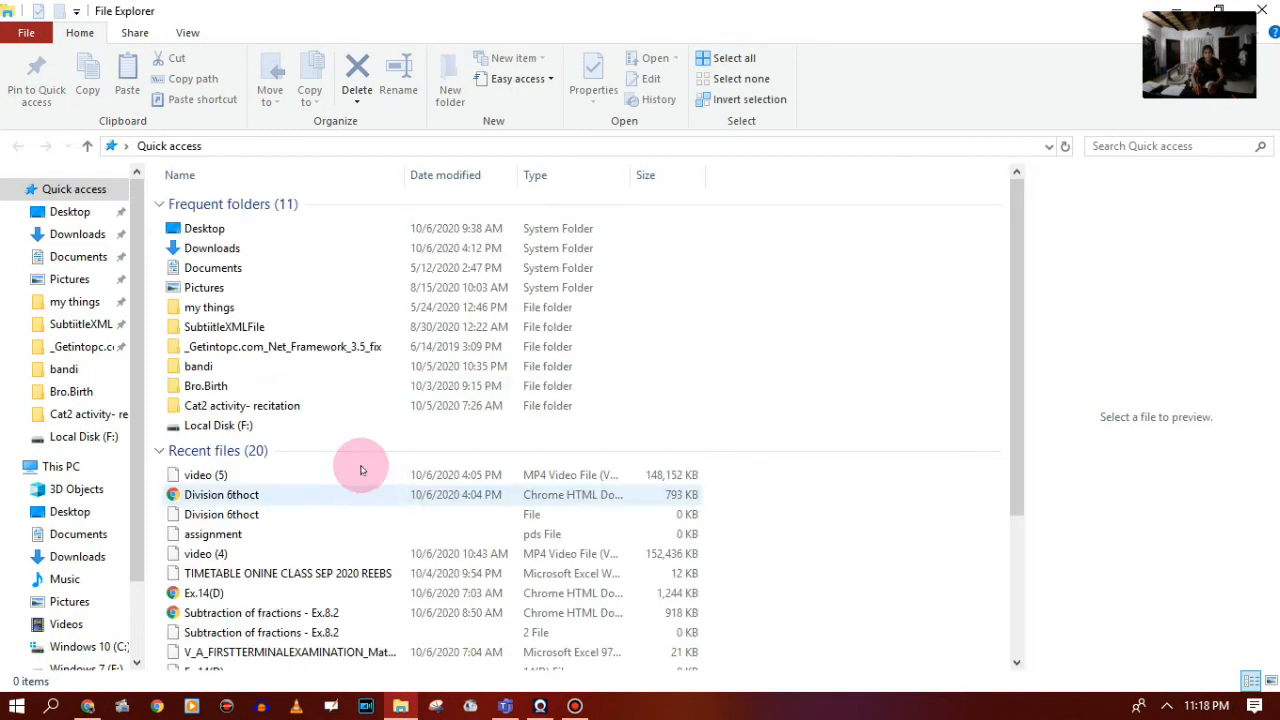
left_click(80, 234)
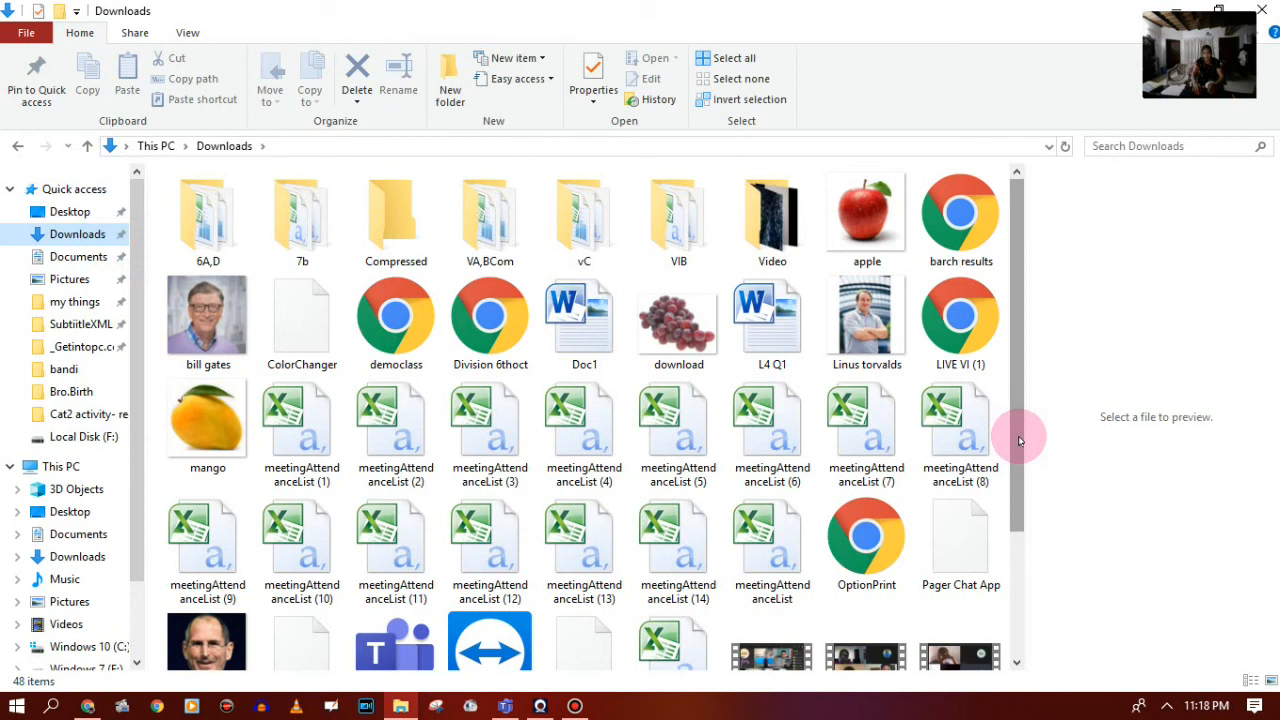
left_click_drag(1019, 440, 1023, 528)
left_click(668, 558)
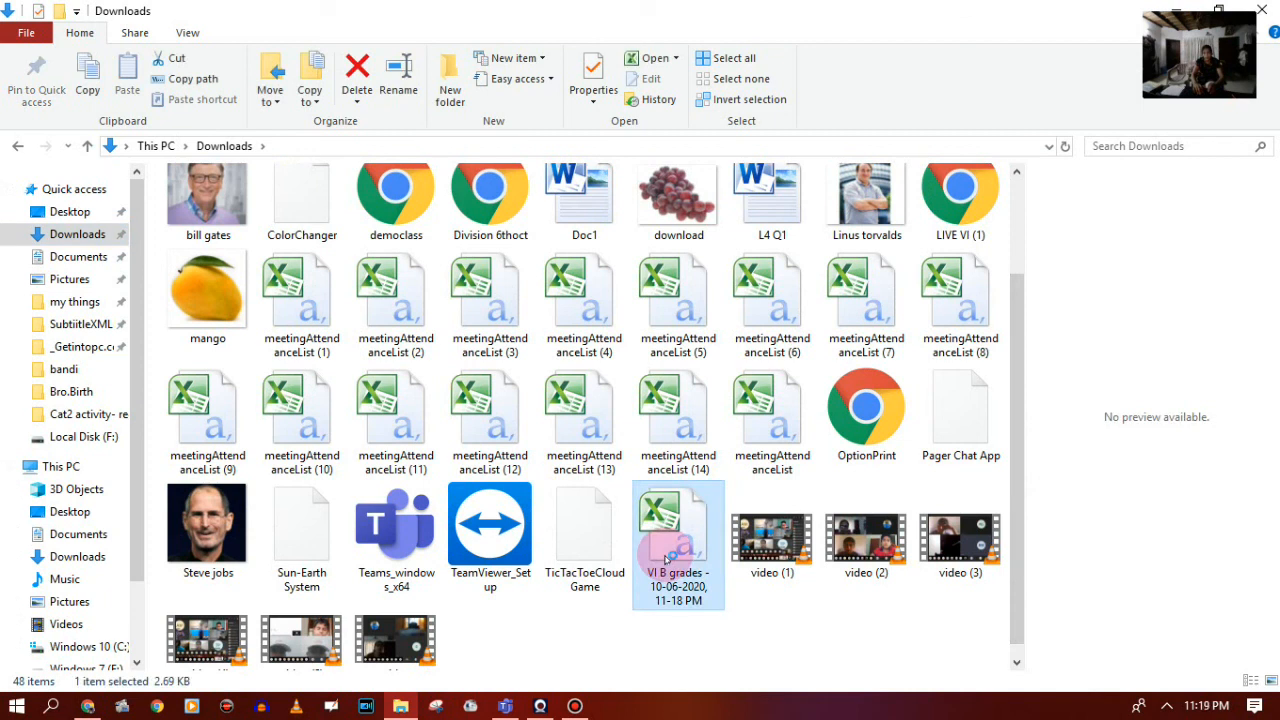
double_click(668, 558)
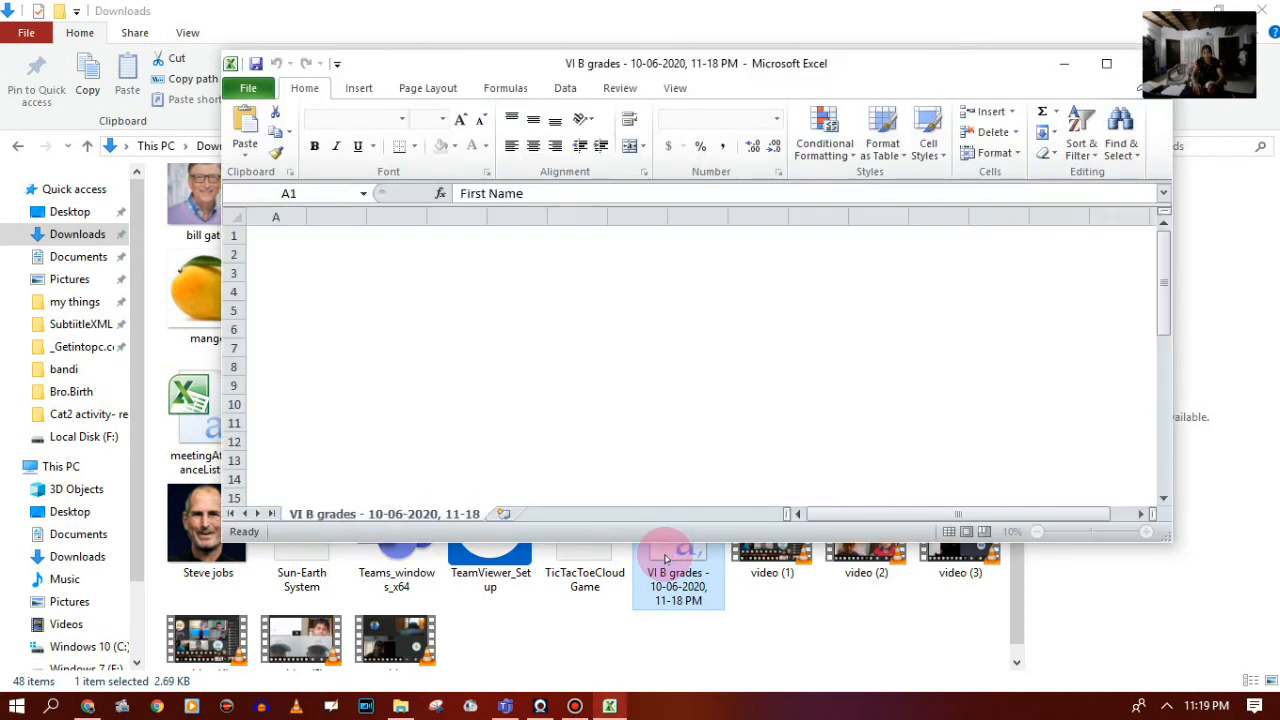
left_click(1108, 65)
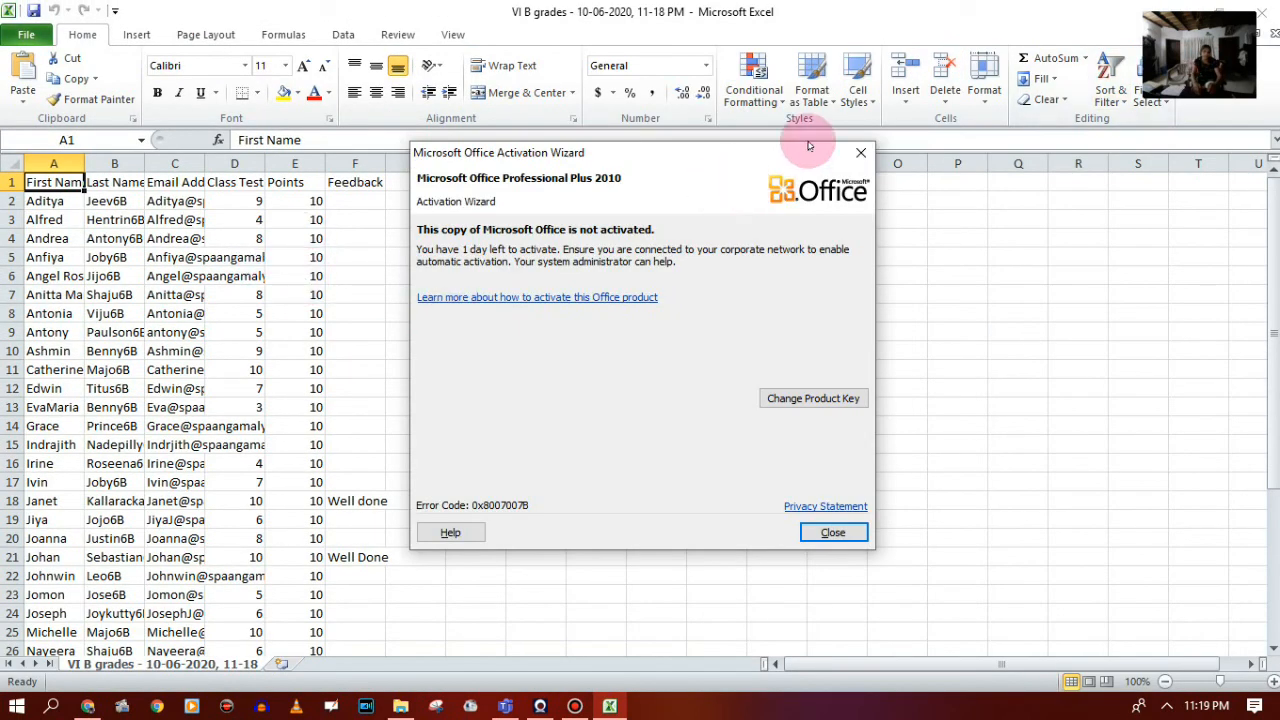
left_click(862, 153)
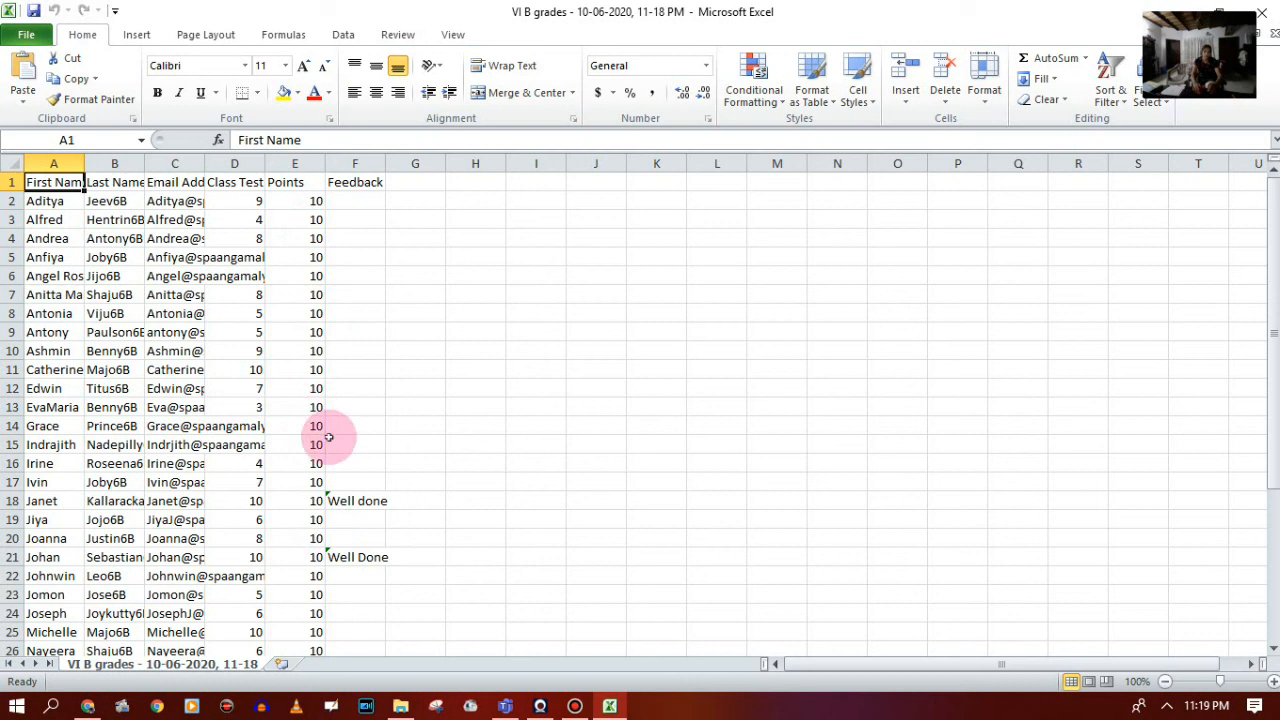
Step: Look down the Class Test marks and widen the Email Address column so the full addresses fit
left_click(254, 199)
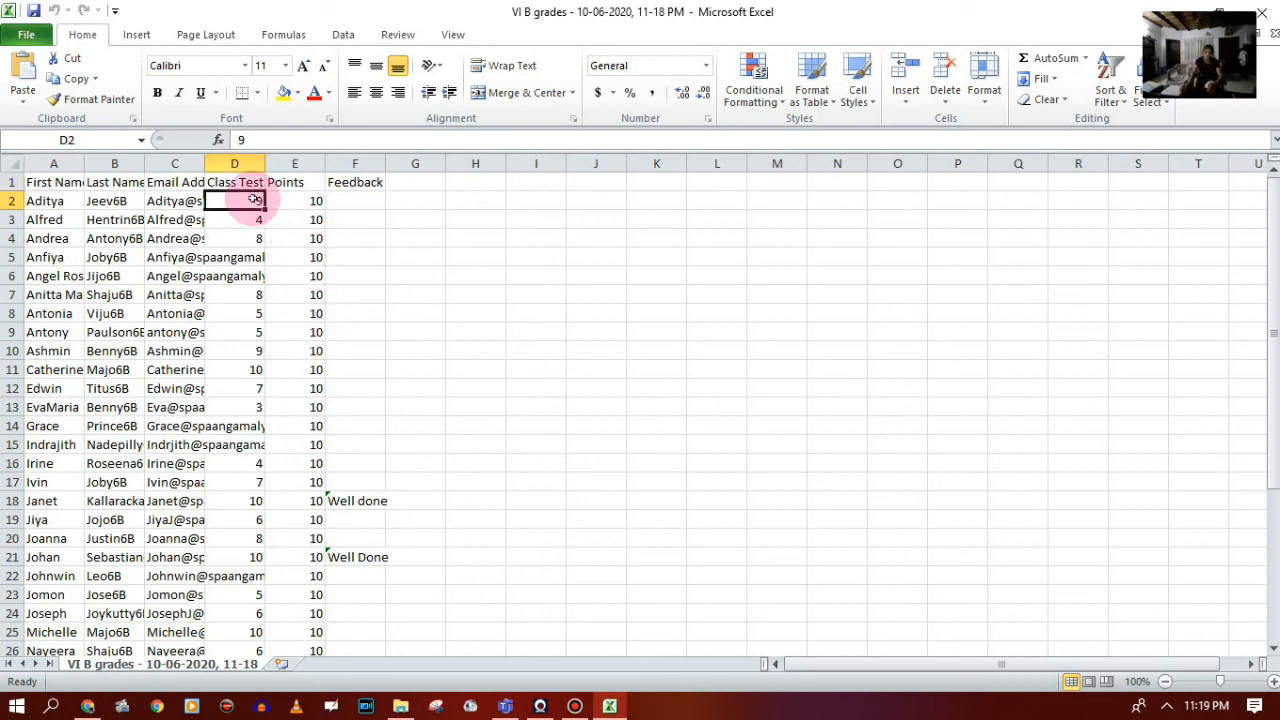
key("Down")
key("Down")
key("Down")
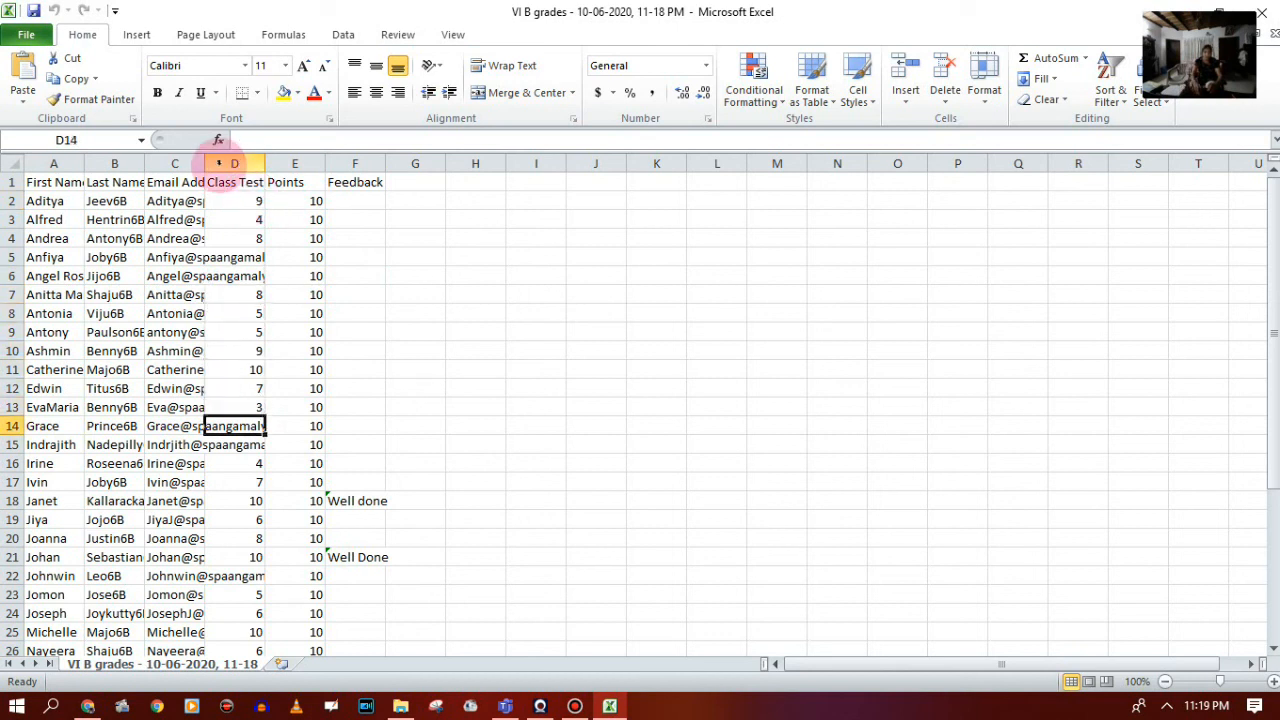
left_click_drag(204, 164, 405, 199)
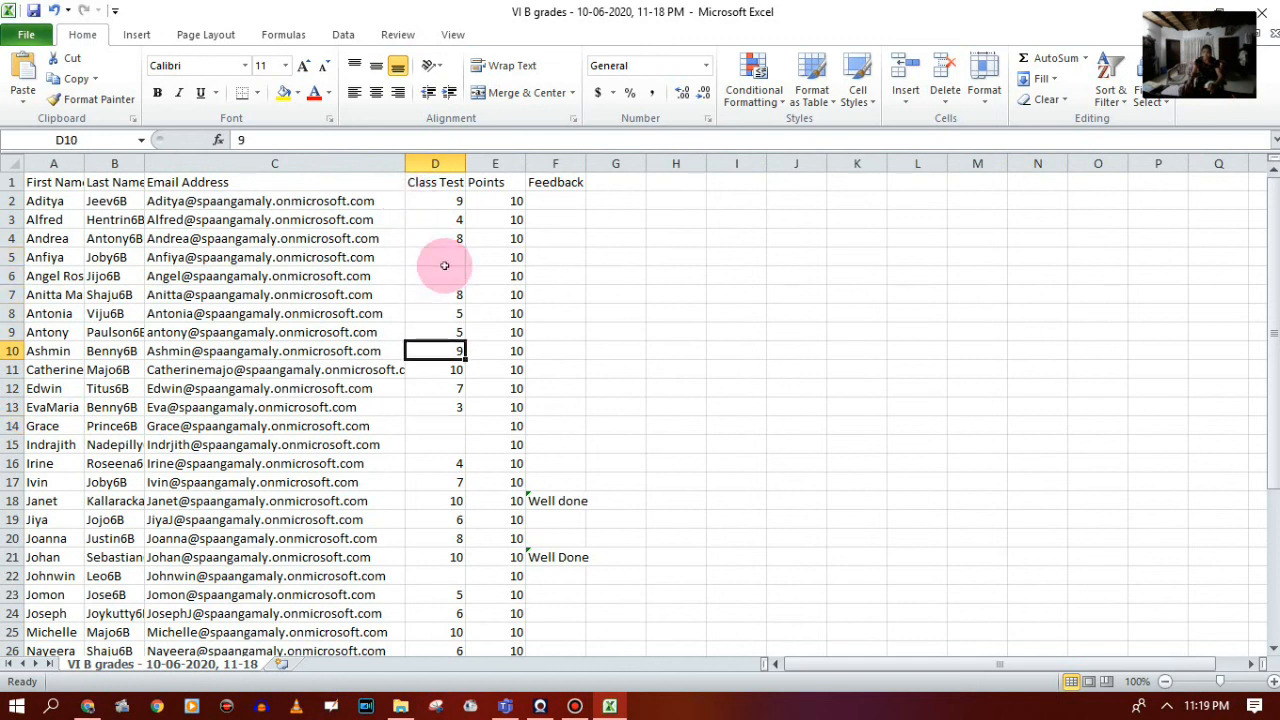
Step: Check the remaining students' marks to the end of the list and close the grades file without saving changes
key("Down")
key("Down")
key("Down")
key("Down")
key("Down")
key("Down")
key("Down")
key("Down")
key("Down")
key("Down")
key("Down")
key("Down")
key("Down")
key("Down")
key("Down")
key("Down")
key("Down")
key("Down")
key("Down")
key("Down")
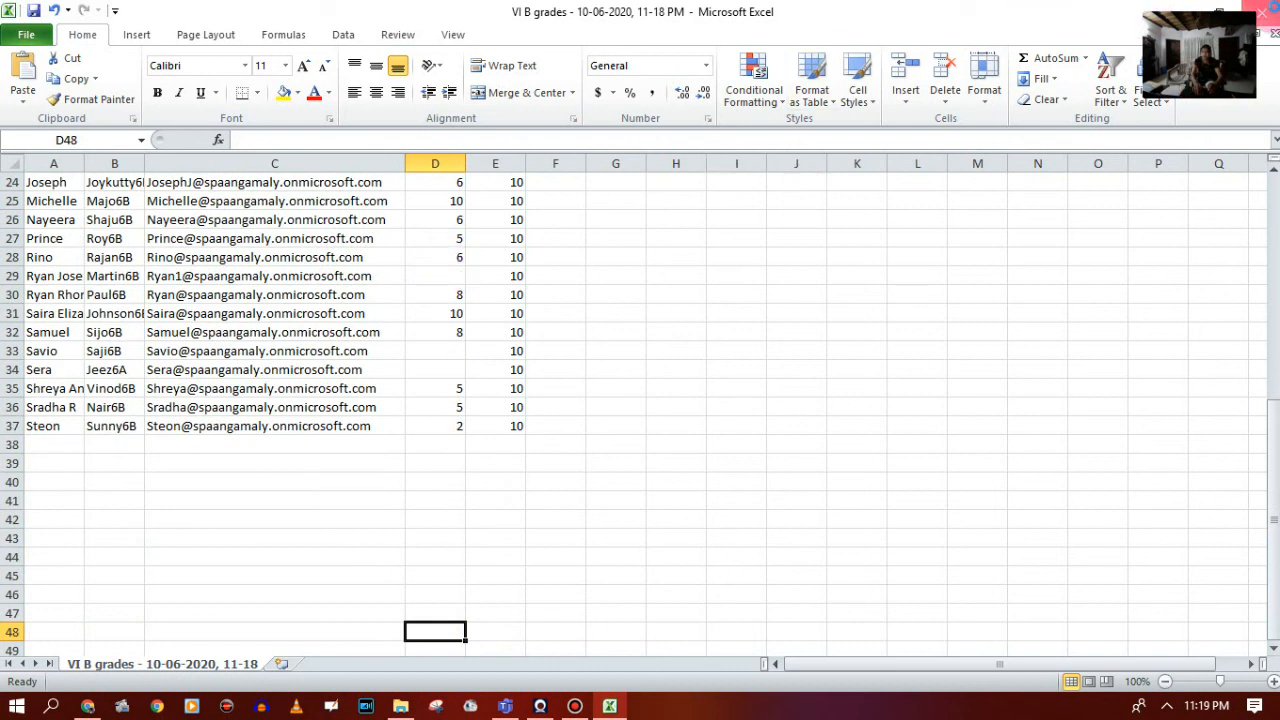
left_click(1264, 10)
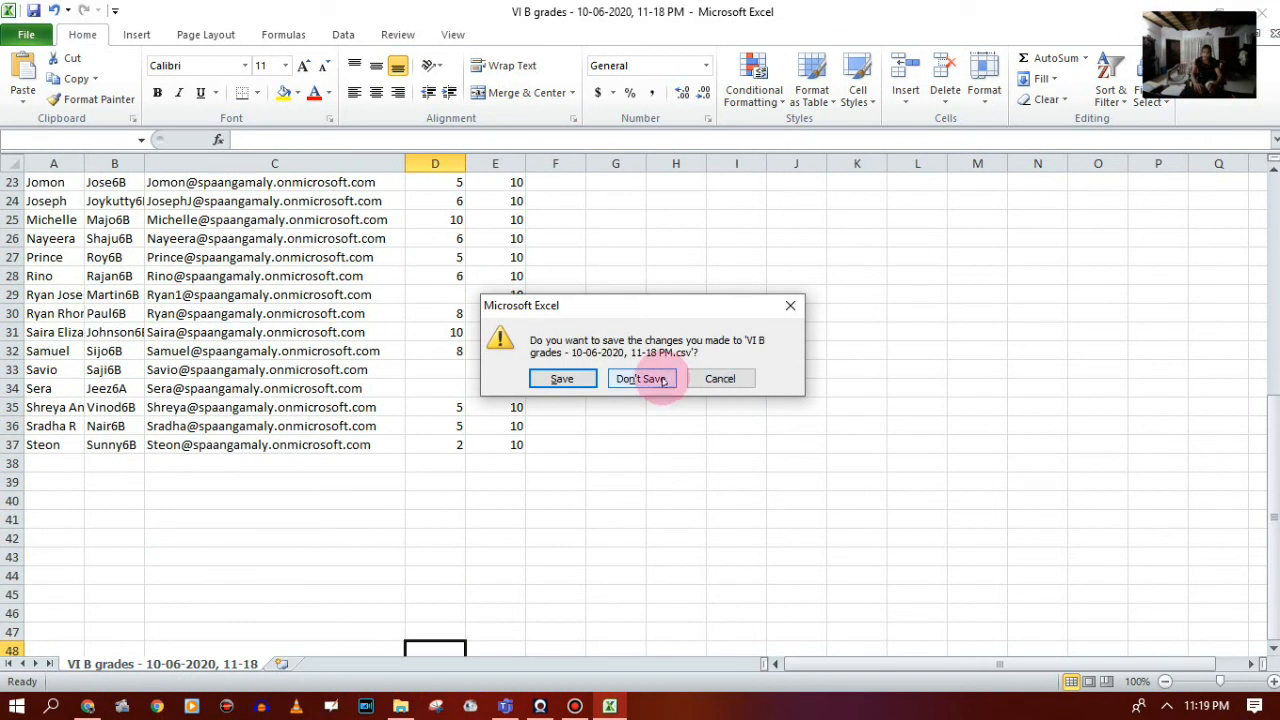
left_click(662, 380)
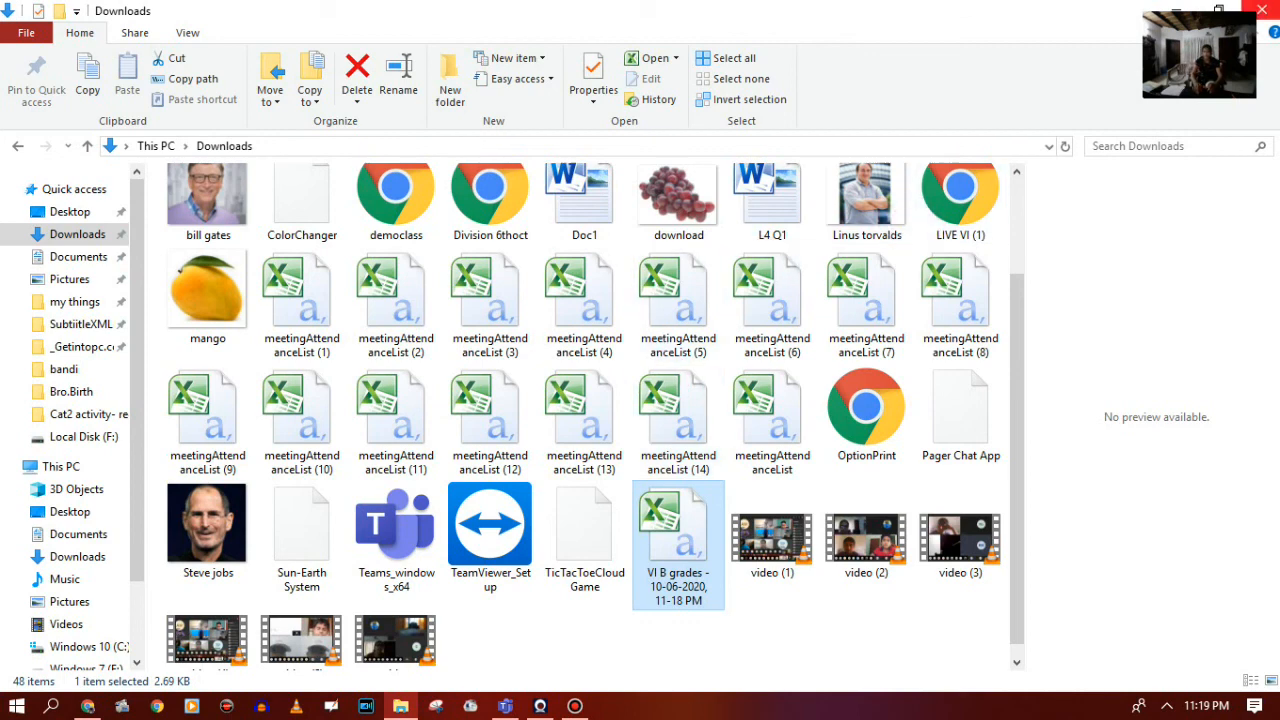